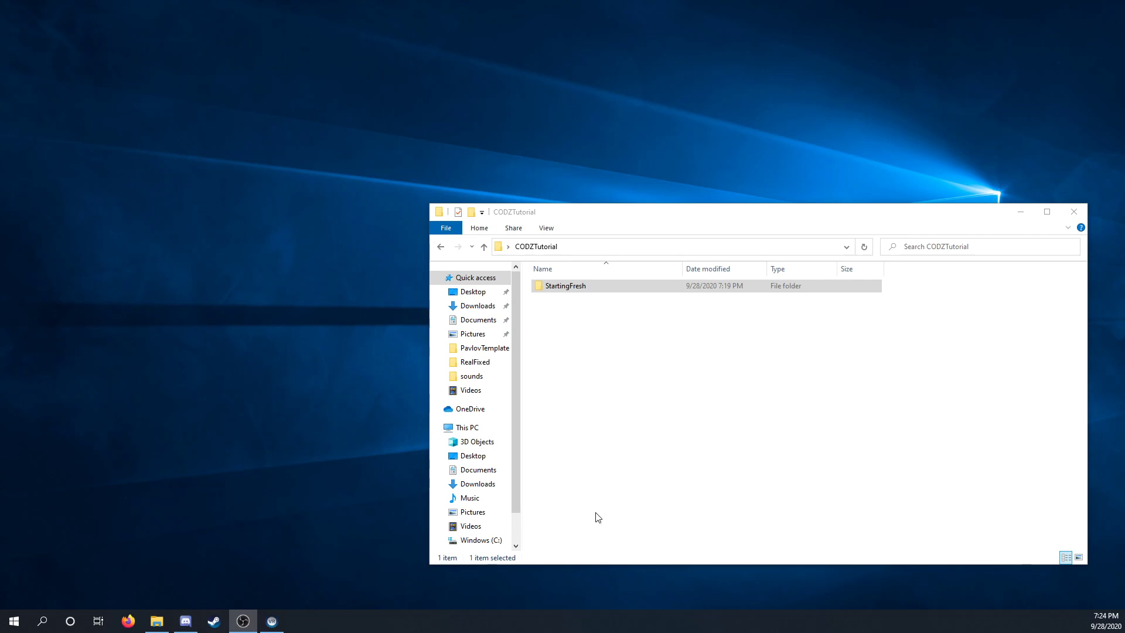
Follow the Google Drive mod link in Discord's Pavlov Zombies #faq-and-downloads channel.
{"action": "left_click", "coordinate": [185, 622]}
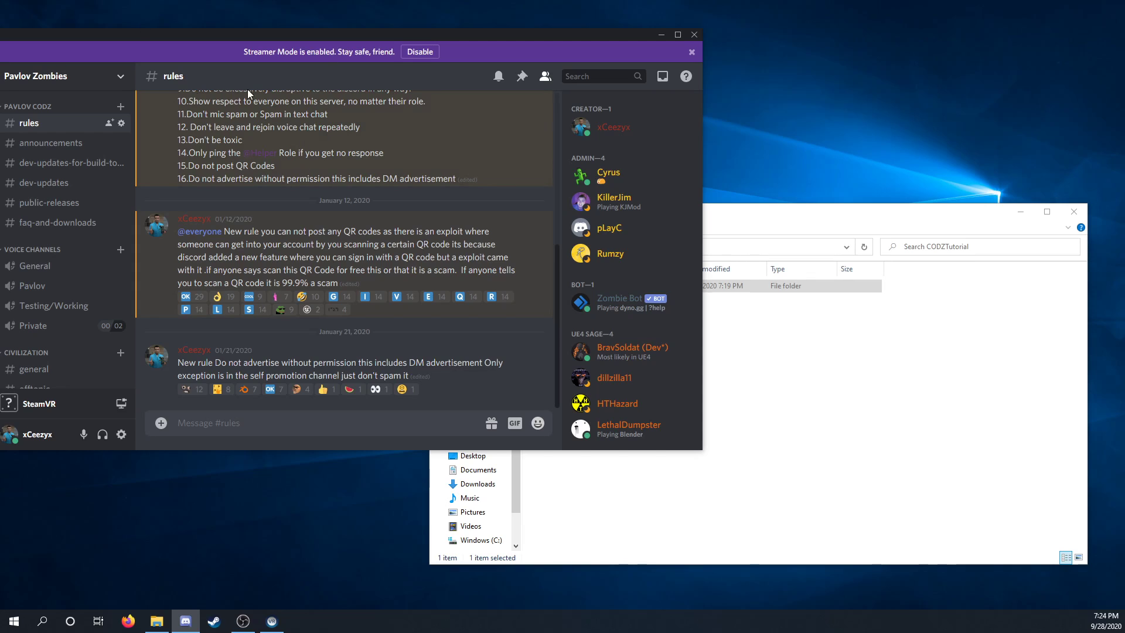
{"action": "left_click", "coordinate": [59, 225]}
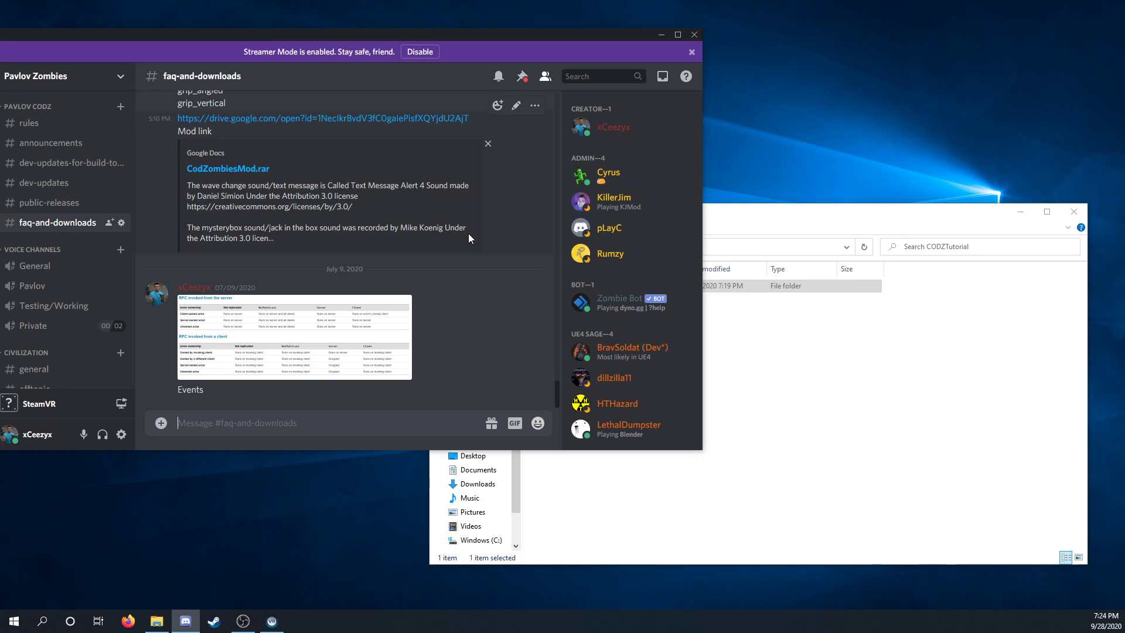
{"action": "scroll", "coordinate": [469, 233], "scroll_direction": "up", "scroll_amount": 2}
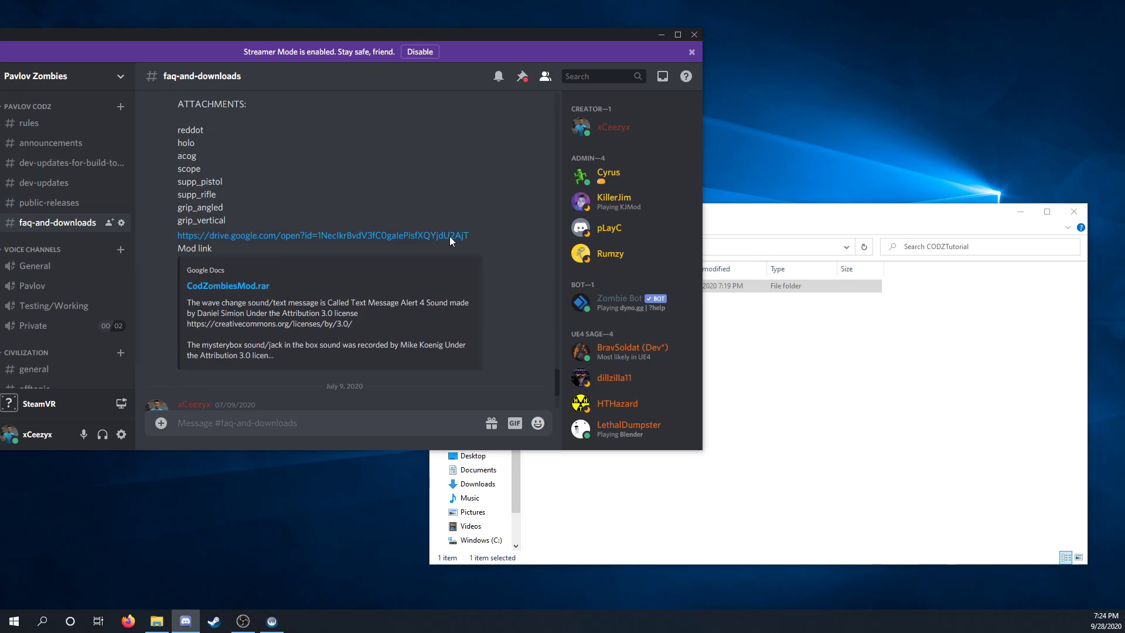
{"action": "left_click", "coordinate": [375, 235]}
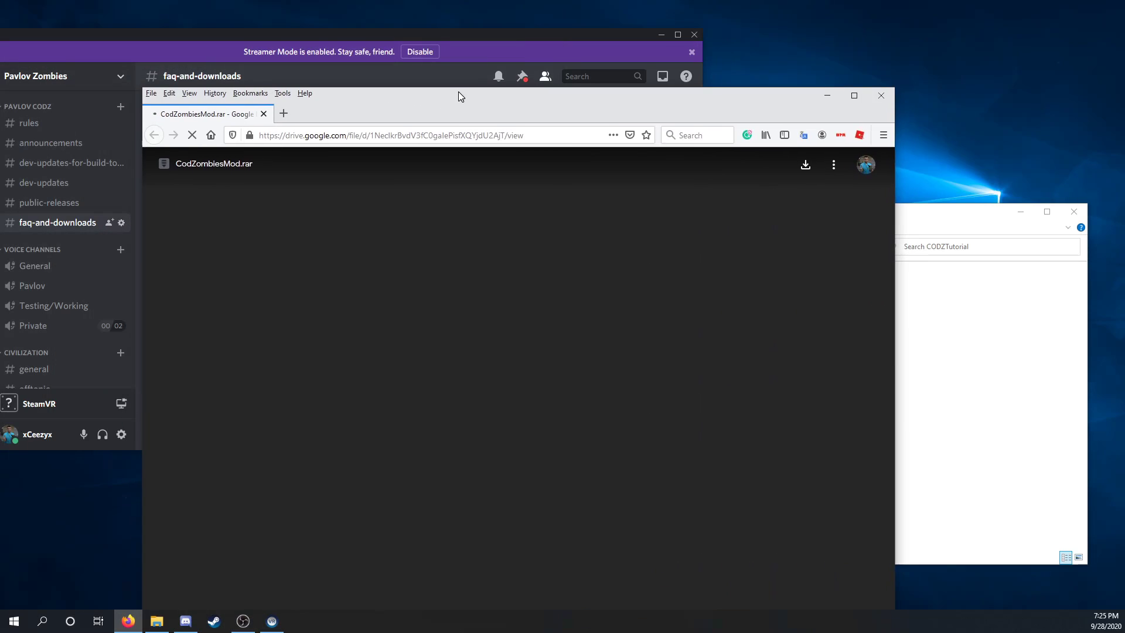
Start the CodZombiesMod.rar download and close the virus-scan warning page.
{"action": "left_click_drag", "start_coordinate": [458, 91], "coordinate": [496, 26]}
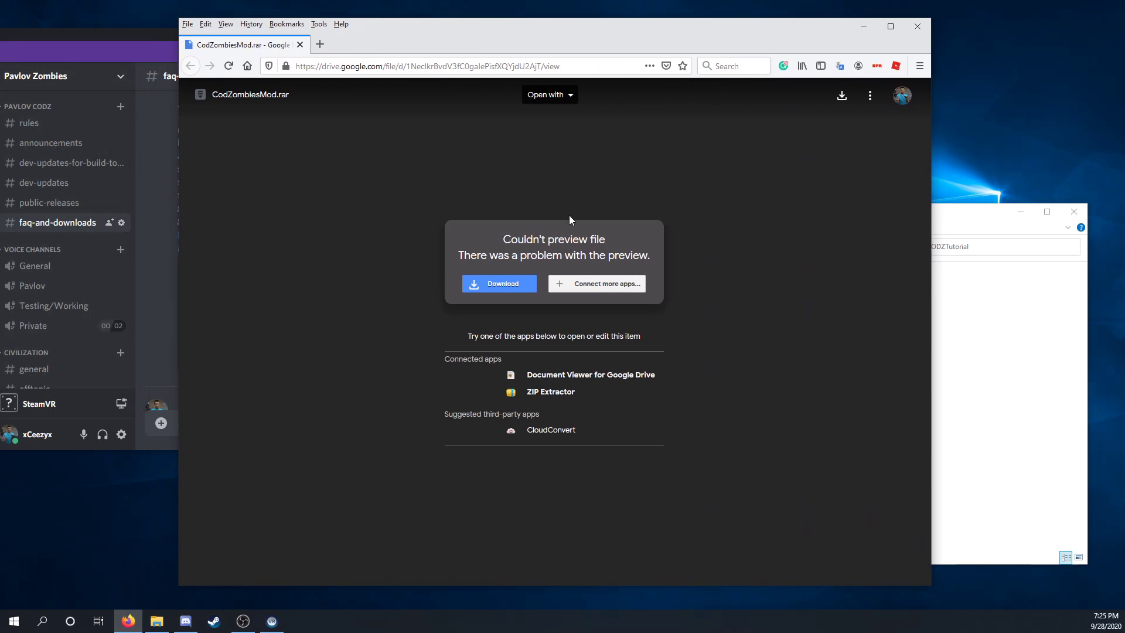
{"action": "left_click", "coordinate": [480, 284]}
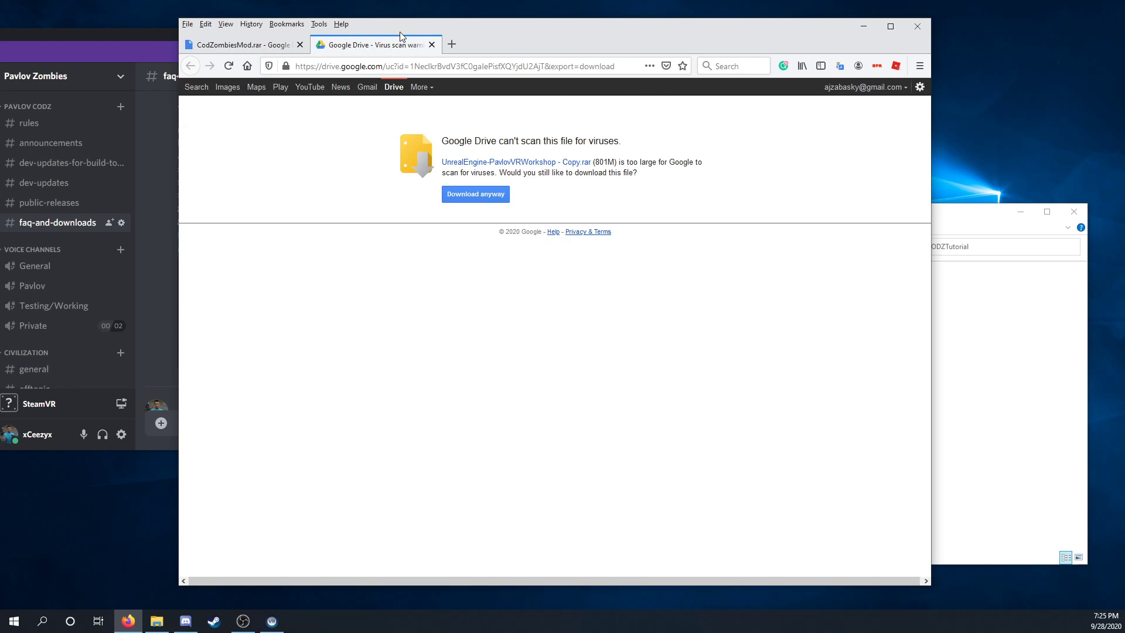
{"action": "left_click", "coordinate": [432, 44]}
Close Firefox and bring the CODZTutorial folder window to the front.
{"action": "left_click", "coordinate": [917, 26]}
{"action": "left_click", "coordinate": [811, 219]}
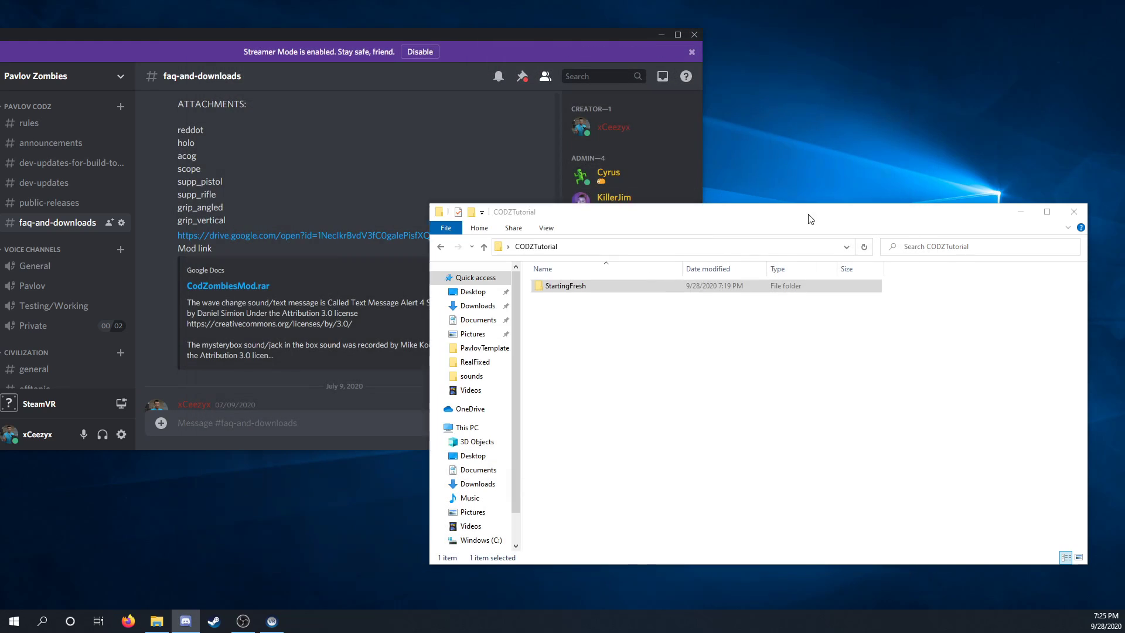
{"action": "left_click_drag", "start_coordinate": [810, 219], "coordinate": [759, 170]}
Go into StartingFresh > FreshMod > PavlovTemplate and launch the Pavlov project.
{"action": "double_click", "coordinate": [561, 236]}
{"action": "left_click", "coordinate": [515, 237]}
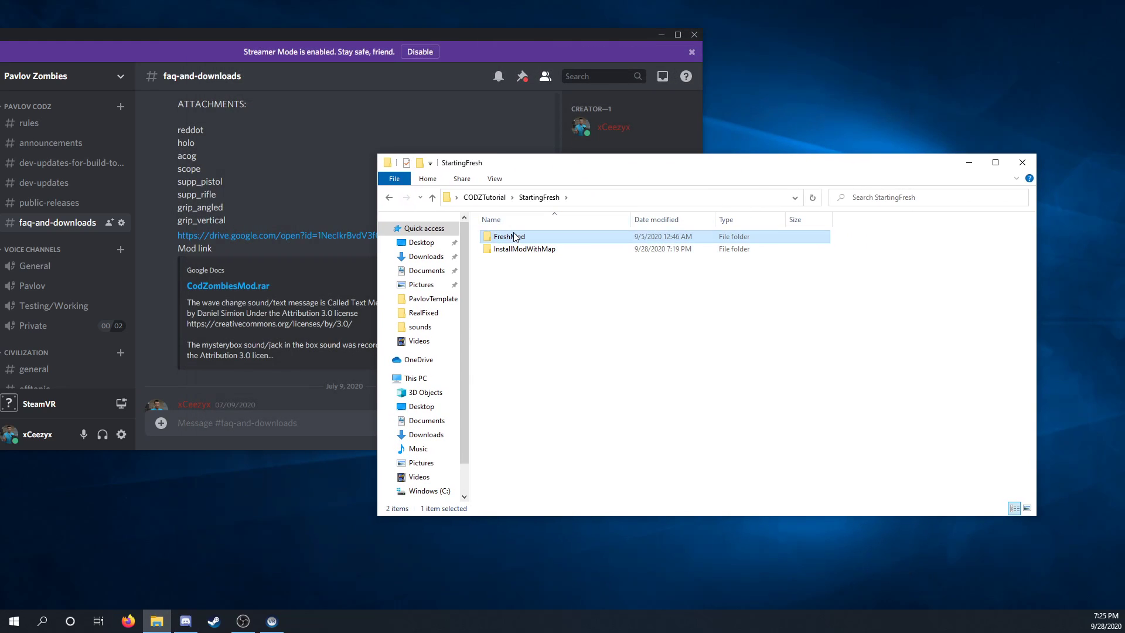
{"action": "double_click", "coordinate": [514, 237]}
{"action": "double_click", "coordinate": [510, 236]}
{"action": "double_click", "coordinate": [505, 311]}
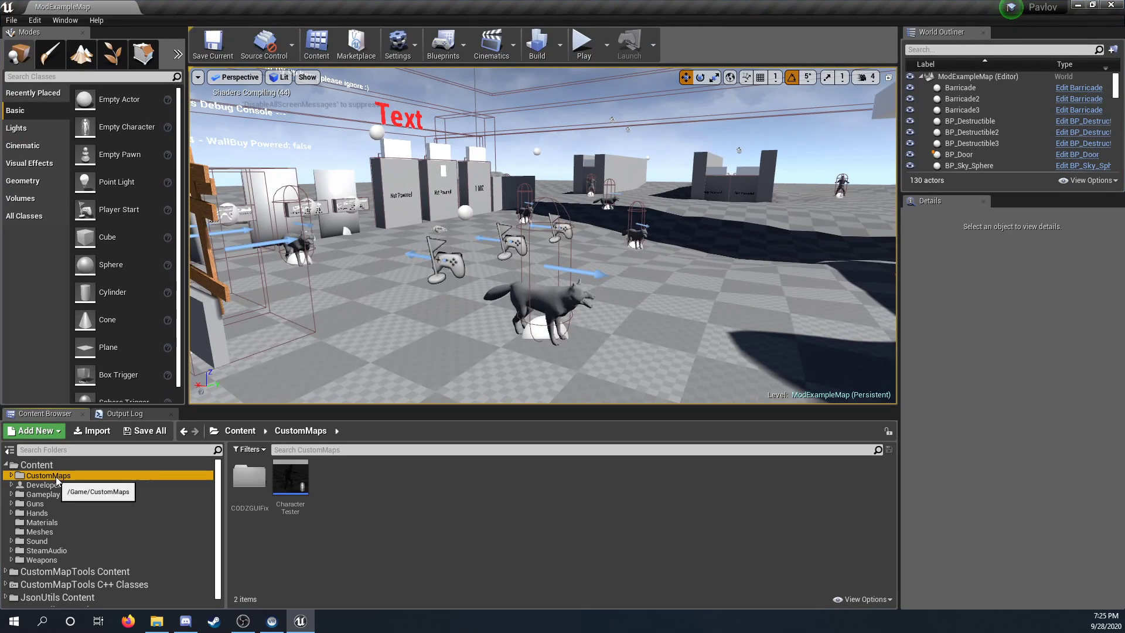
{"action": "left_click", "coordinate": [11, 475]}
{"action": "left_click", "coordinate": [65, 20]}
{"action": "left_click", "coordinate": [93, 131]}
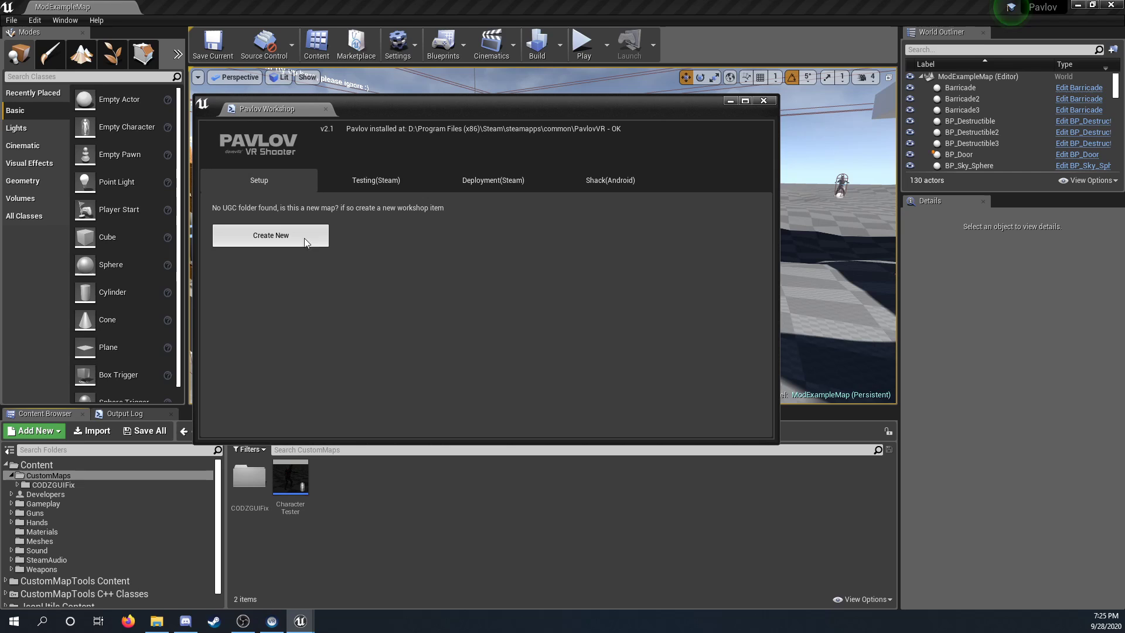
{"action": "left_click", "coordinate": [311, 238]}
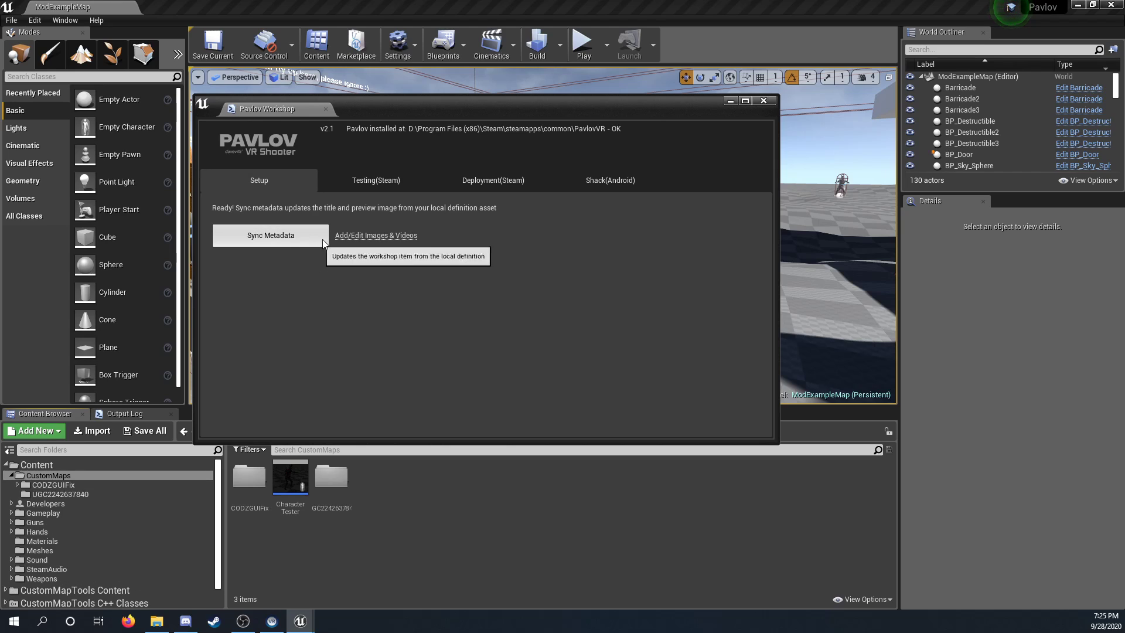
{"action": "left_click", "coordinate": [764, 101]}
{"action": "left_click", "coordinate": [314, 509]}
{"action": "right_click", "coordinate": [314, 510]}
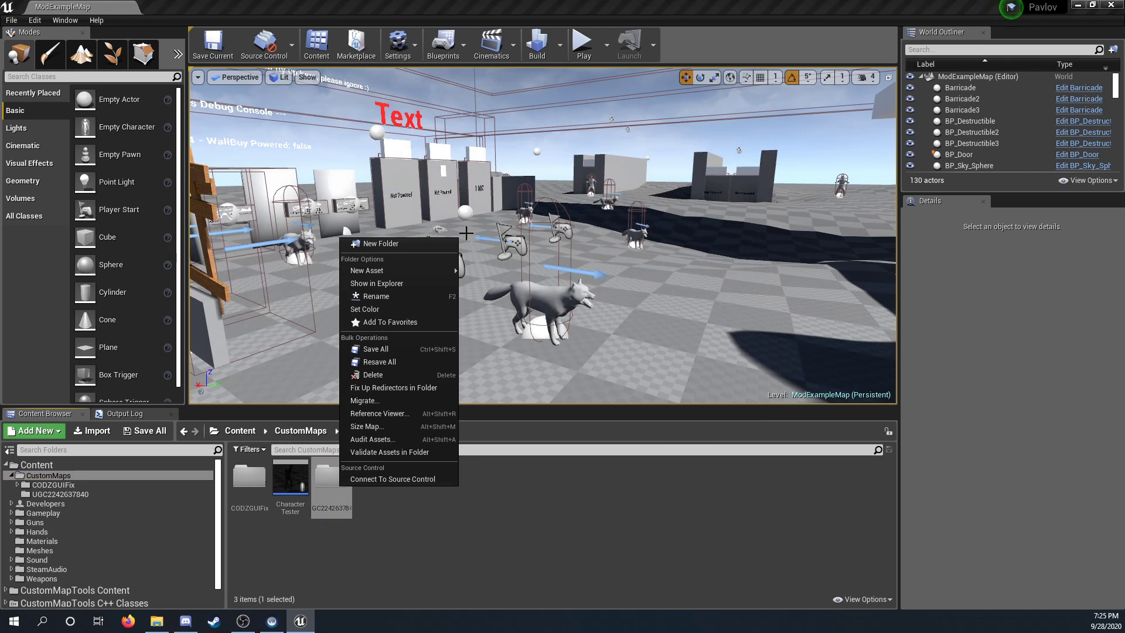
{"action": "left_click", "coordinate": [381, 291]}
{"action": "left_click", "coordinate": [463, 479]}
{"action": "left_click", "coordinate": [53, 485]}
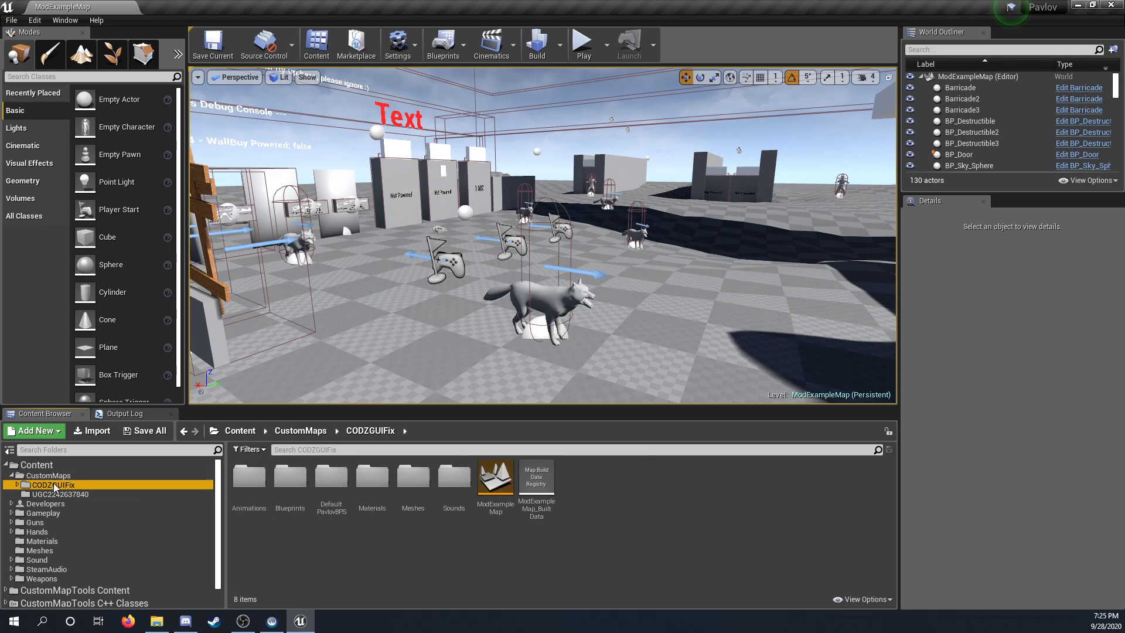
{"action": "left_click", "coordinate": [60, 493]}
{"action": "left_click_drag", "start_coordinate": [249, 480], "coordinate": [54, 487]}
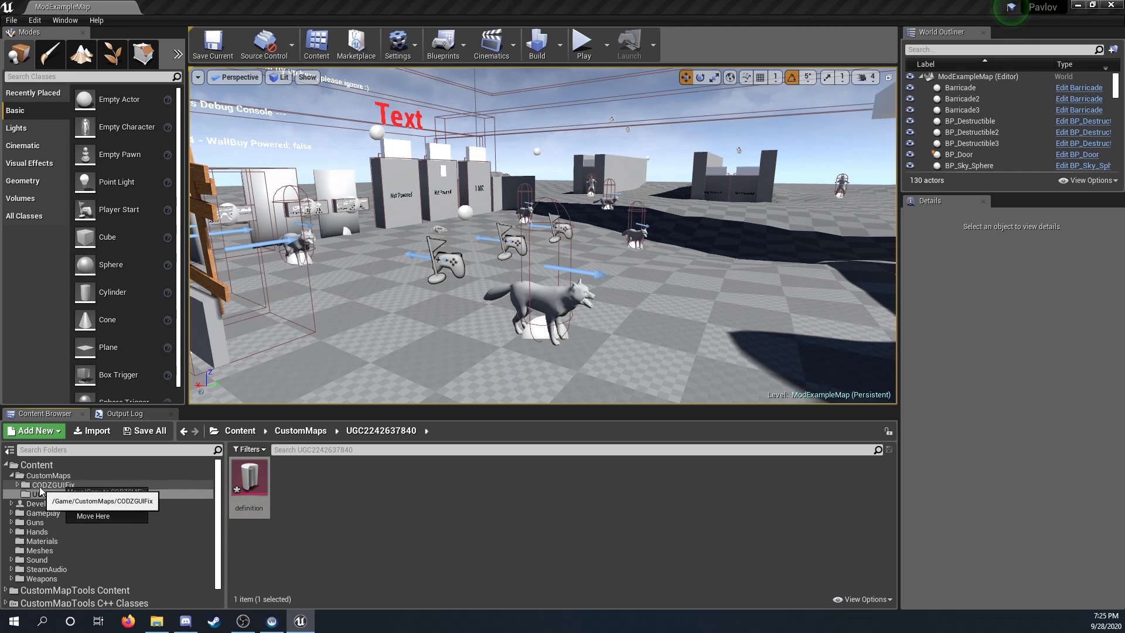
{"action": "left_click", "coordinate": [94, 515]}
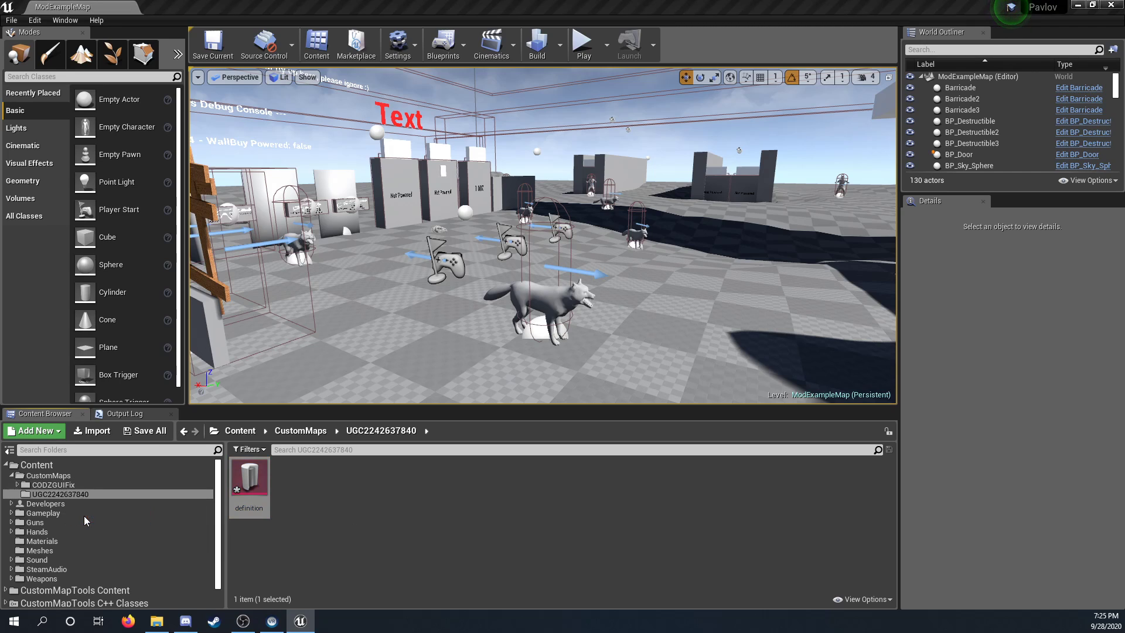
{"action": "right_click", "coordinate": [39, 494]}
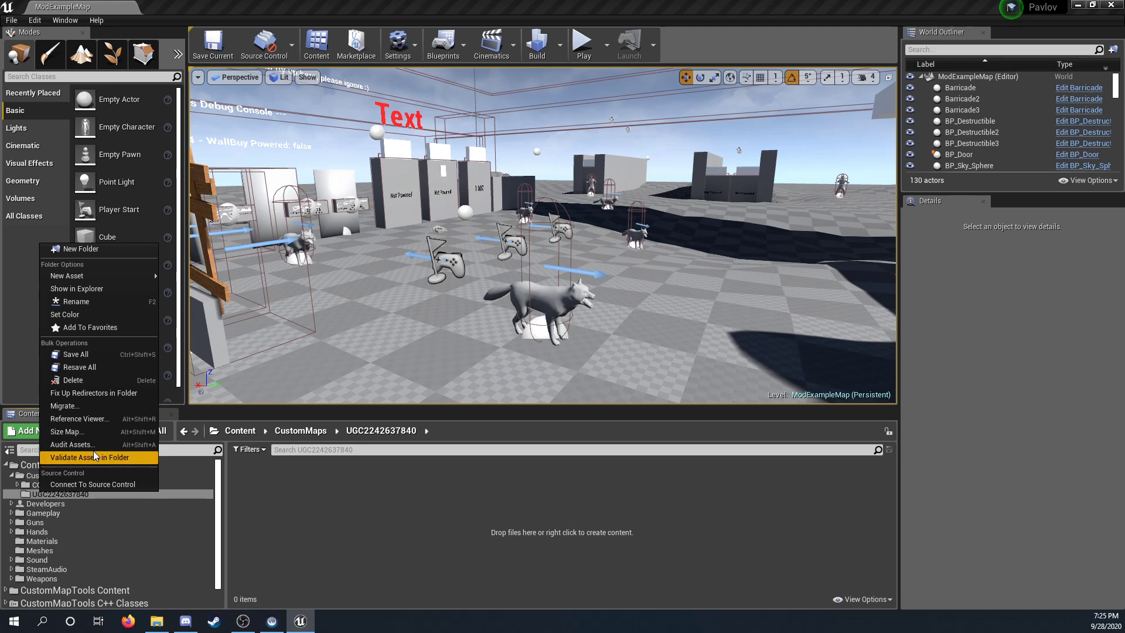
{"action": "left_click", "coordinate": [76, 301]}
{"action": "key", "text": "ctrl+c"}
{"action": "right_click", "coordinate": [69, 495]}
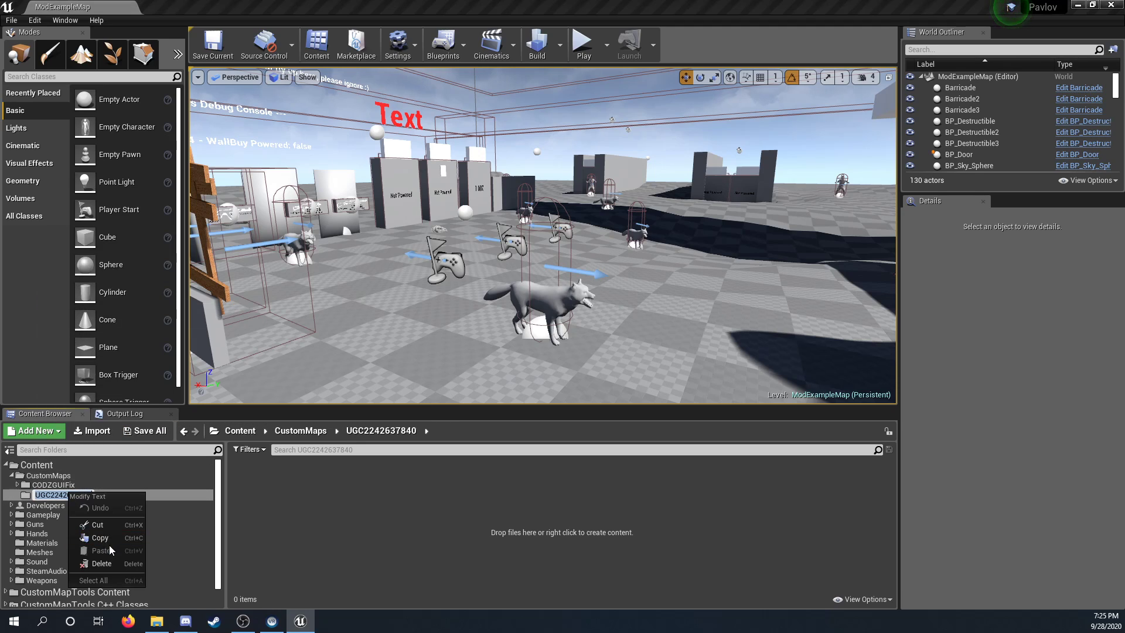
{"action": "key", "text": "Escape"}
{"action": "right_click", "coordinate": [102, 493]}
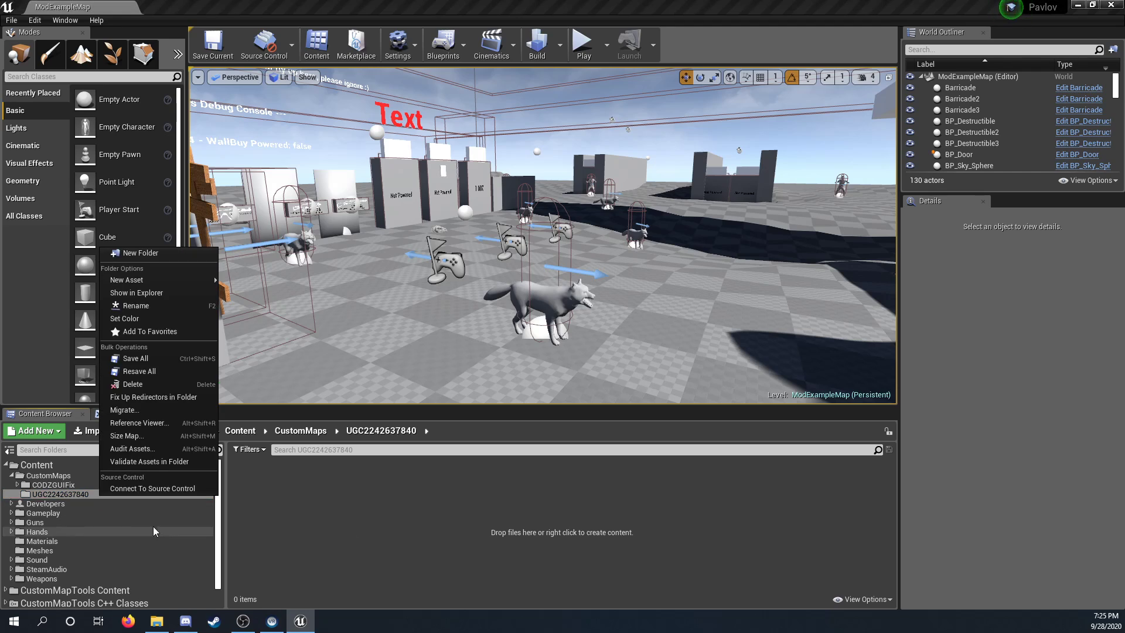
{"action": "left_click", "coordinate": [154, 384]}
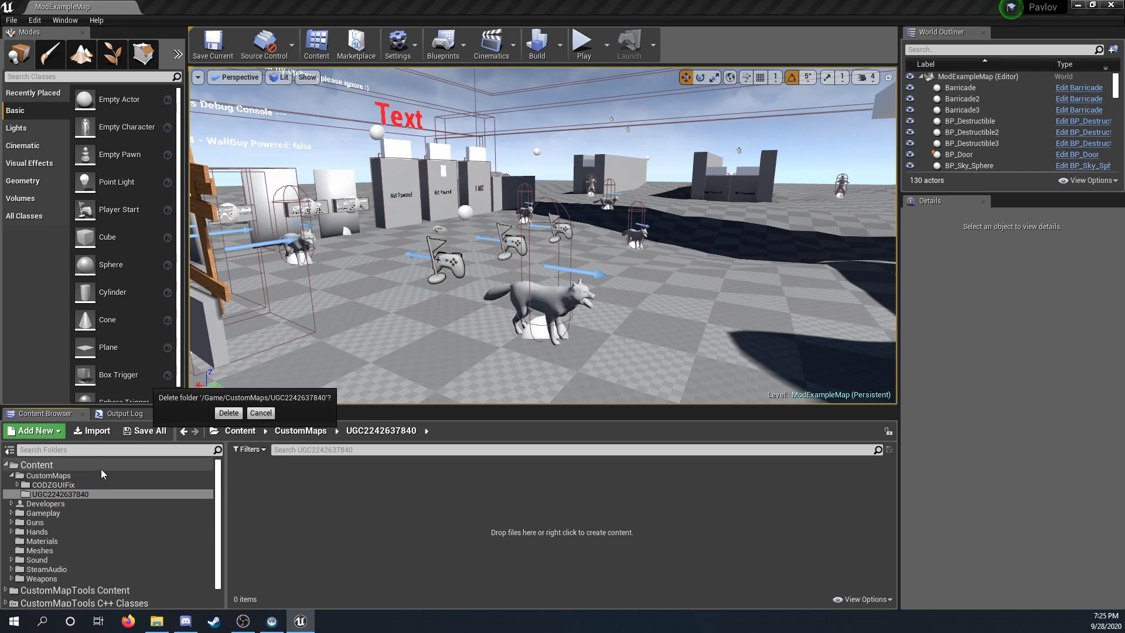
{"action": "right_click", "coordinate": [49, 485]}
{"action": "left_click", "coordinate": [84, 295]}
{"action": "key", "text": "ctrl+v"}
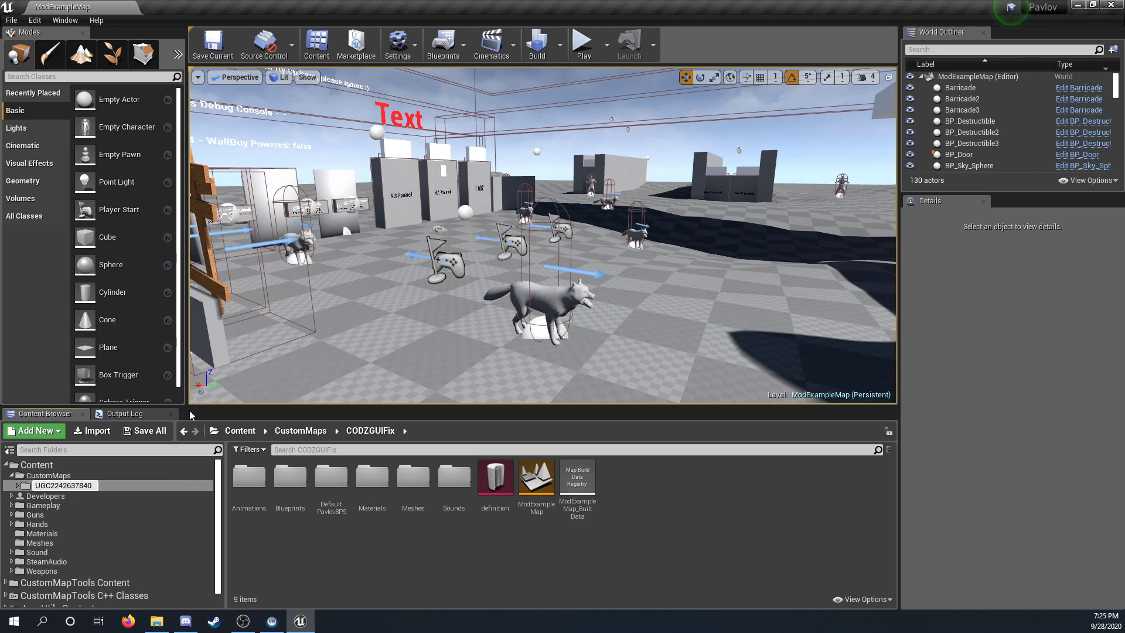
{"action": "key", "text": "Return"}
{"action": "key", "text": "Return"}
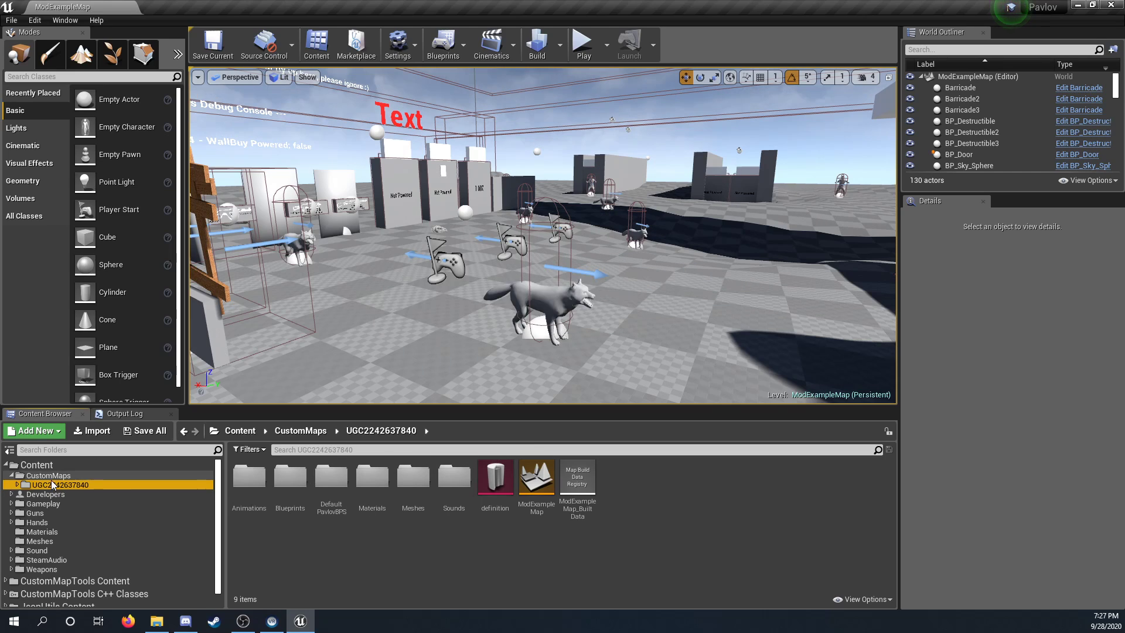
Save the current map and open the definition asset in a maximized editor.
{"action": "left_click", "coordinate": [7, 19]}
{"action": "left_click", "coordinate": [33, 133]}
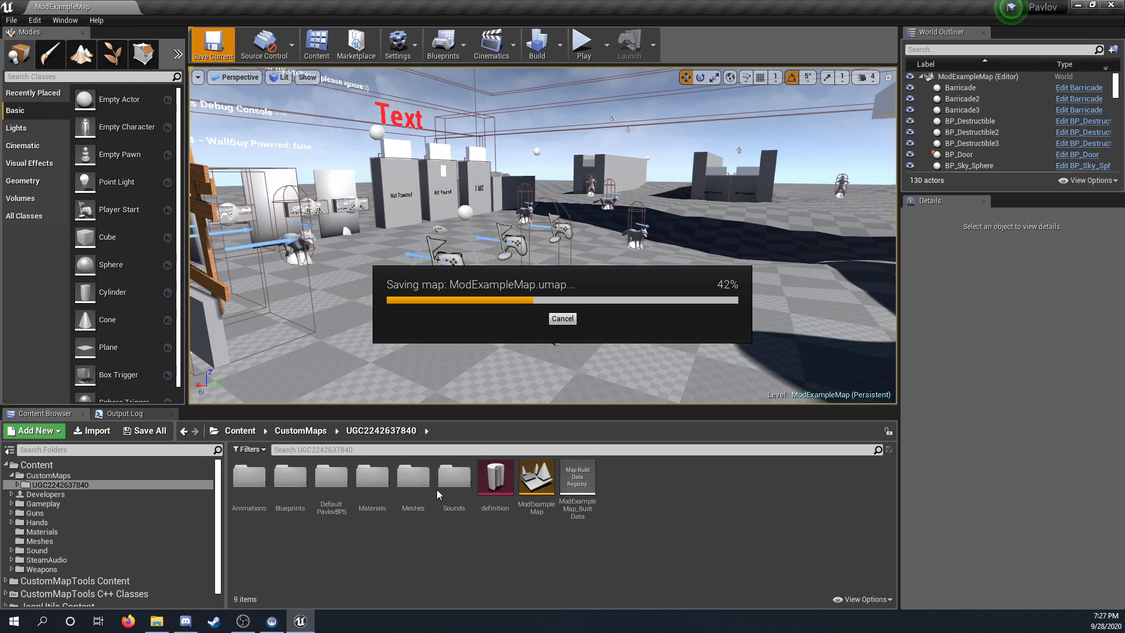
{"action": "double_click", "coordinate": [495, 478]}
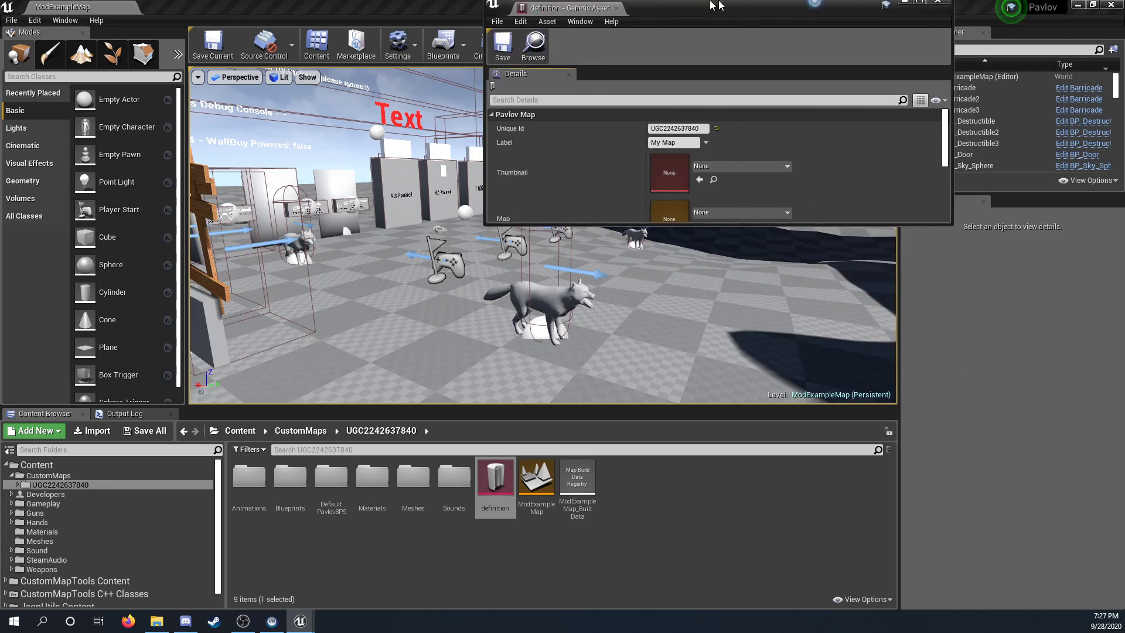
{"action": "double_click", "coordinate": [714, 5]}
Confirm the Unique Id and set both Map and Quest Map to ModExampleMap.
{"action": "left_click", "coordinate": [433, 127]}
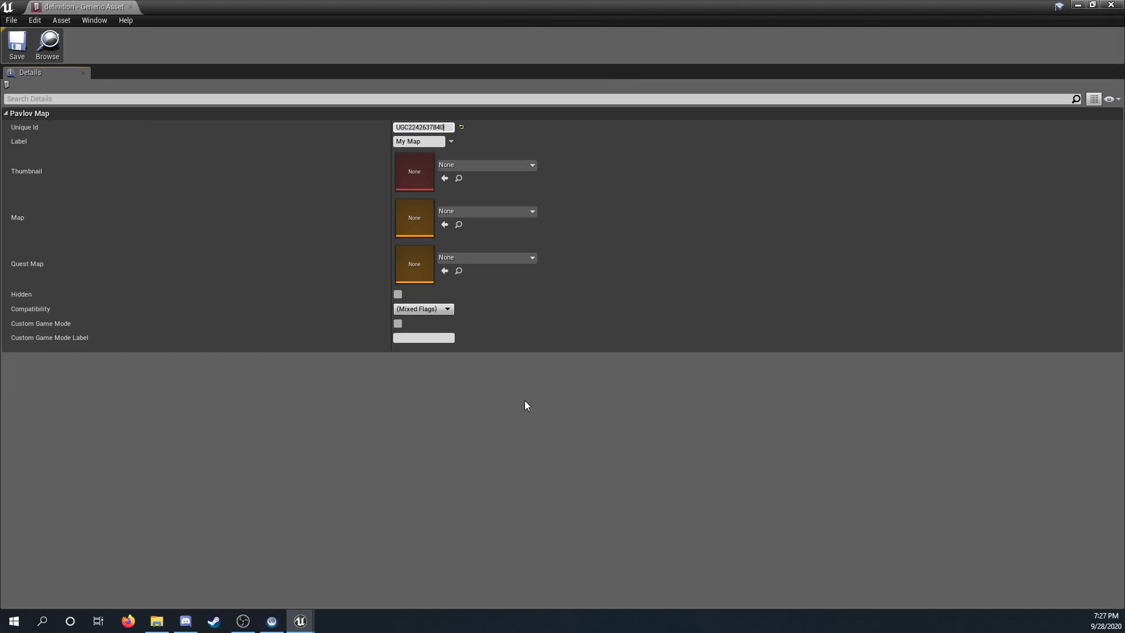
{"action": "key", "text": "Return"}
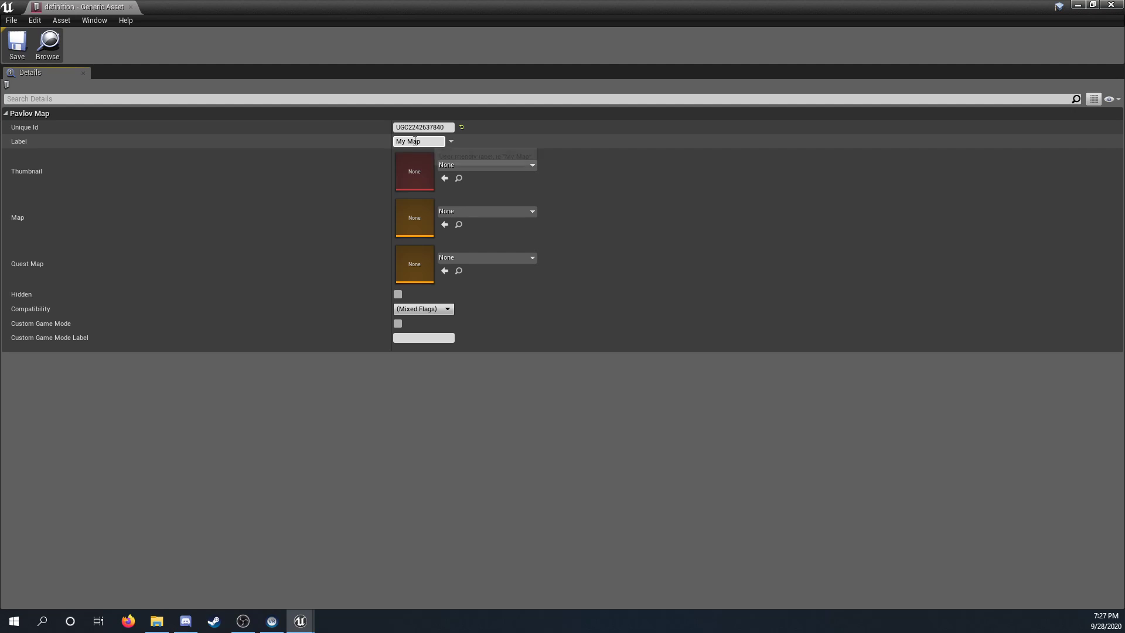
{"action": "left_click", "coordinate": [502, 212]}
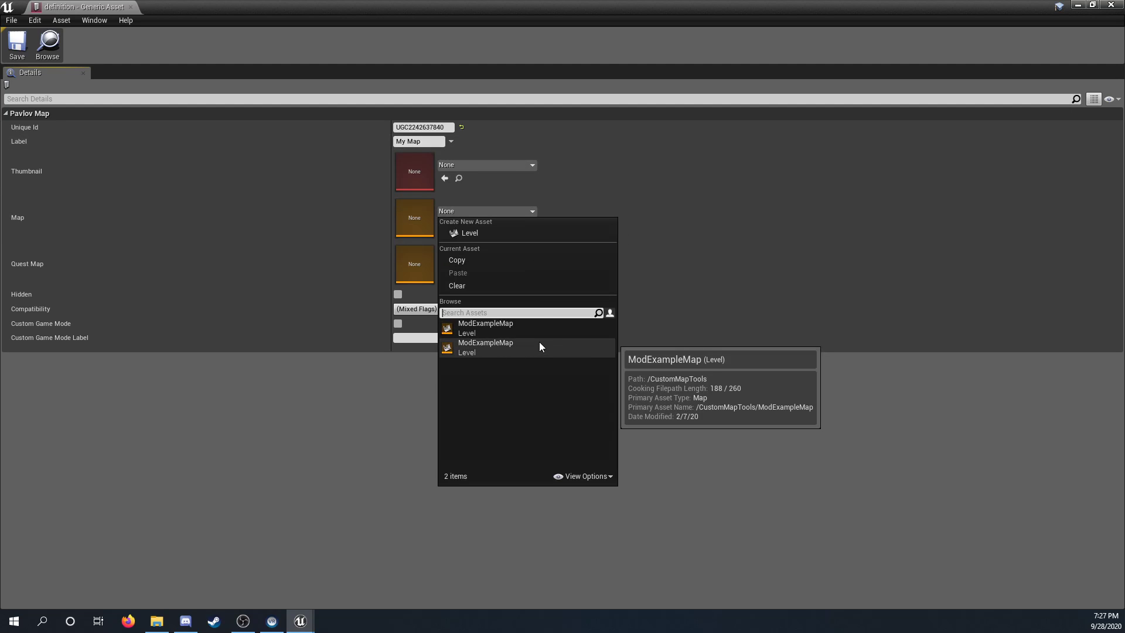
{"action": "left_click", "coordinate": [534, 331]}
{"action": "left_click", "coordinate": [487, 258]}
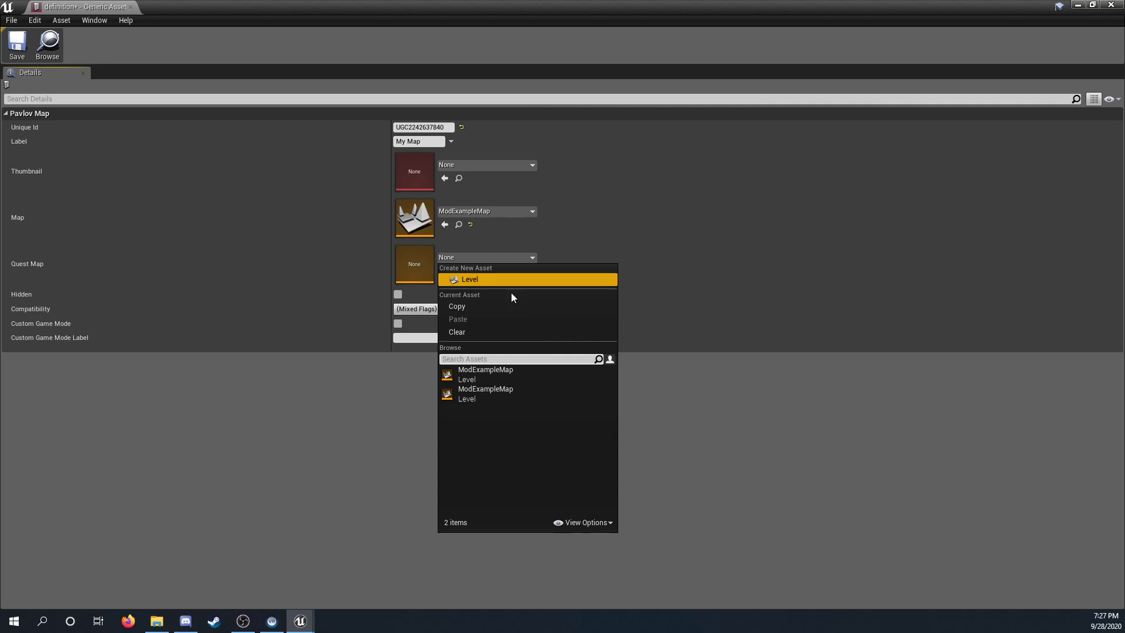
{"action": "left_click", "coordinate": [543, 378]}
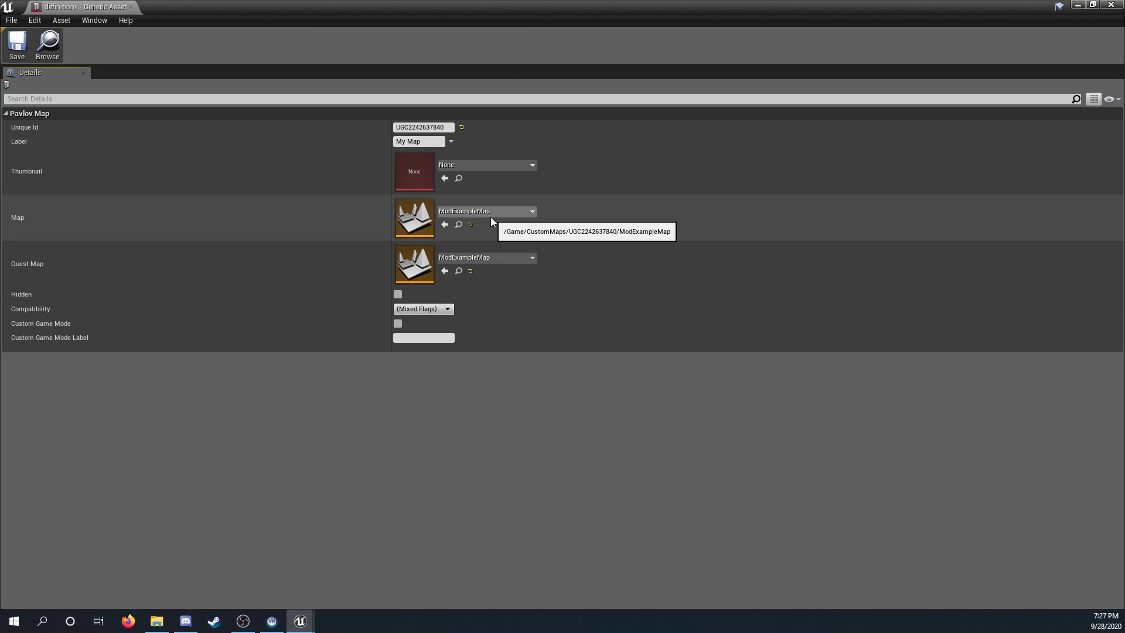
Search the thumbnail textures for 'codz', leave Thumbnail as None, then save and close the definition.
{"action": "left_click_drag", "start_coordinate": [502, 8], "coordinate": [687, 572]}
{"action": "double_click", "coordinate": [687, 572]}
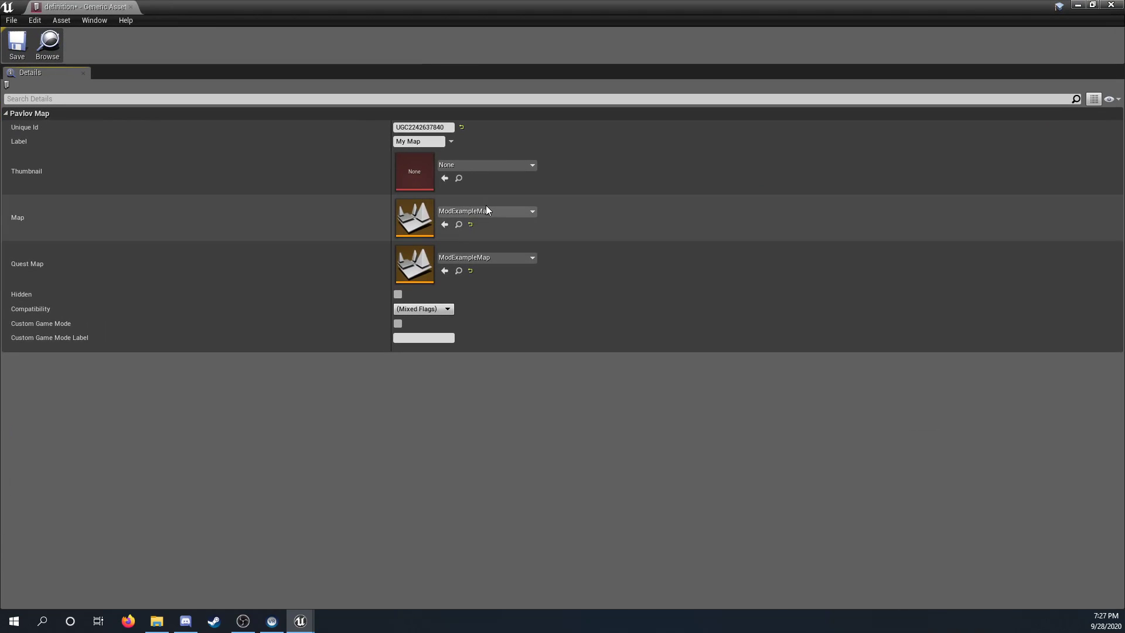
{"action": "left_click", "coordinate": [486, 163]}
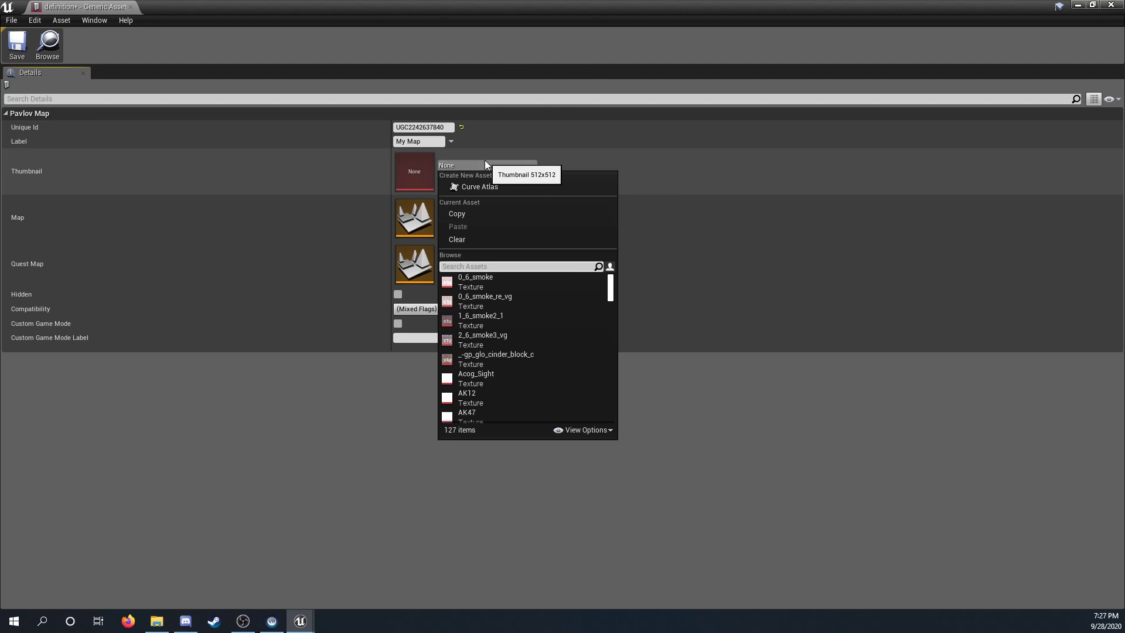
{"action": "type", "text": "c"}
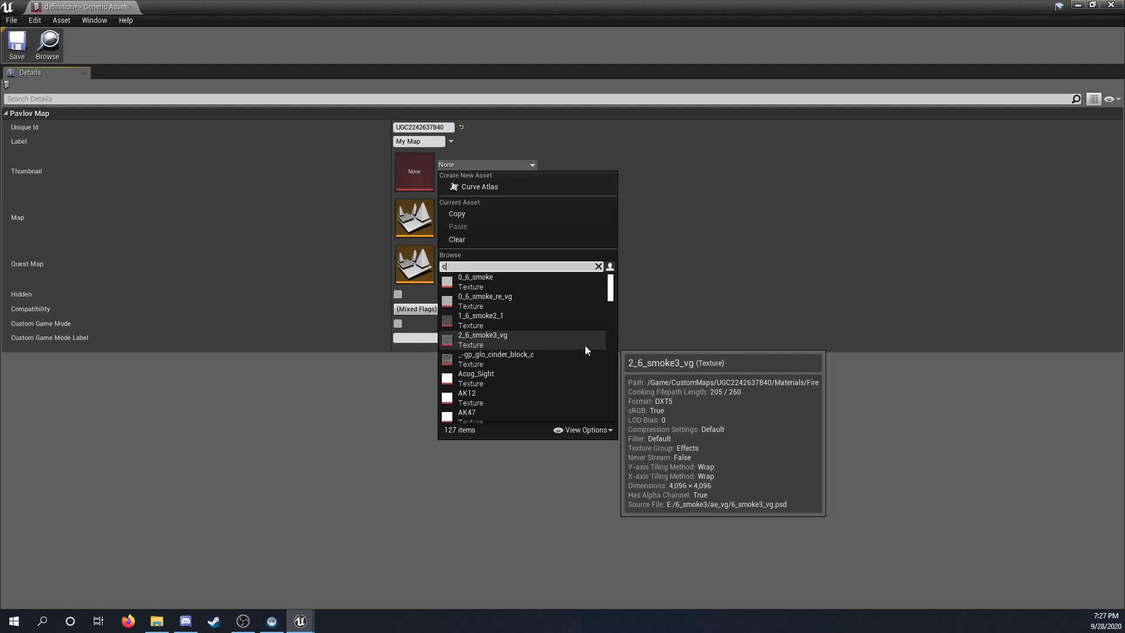
{"action": "type", "text": "odz"}
{"action": "key", "text": "BackSpace"}
{"action": "key", "text": "BackSpace"}
{"action": "key", "text": "BackSpace"}
{"action": "key", "text": "BackSpace"}
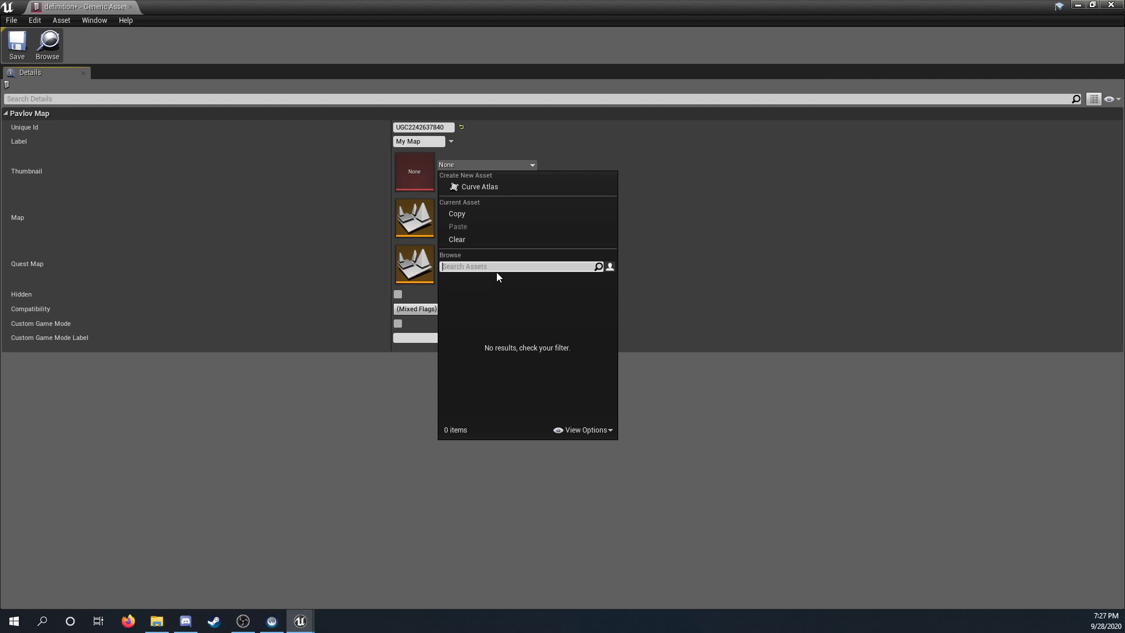
{"action": "scroll", "coordinate": [528, 299], "scroll_direction": "down", "scroll_amount": 3}
{"action": "left_click", "coordinate": [844, 417]}
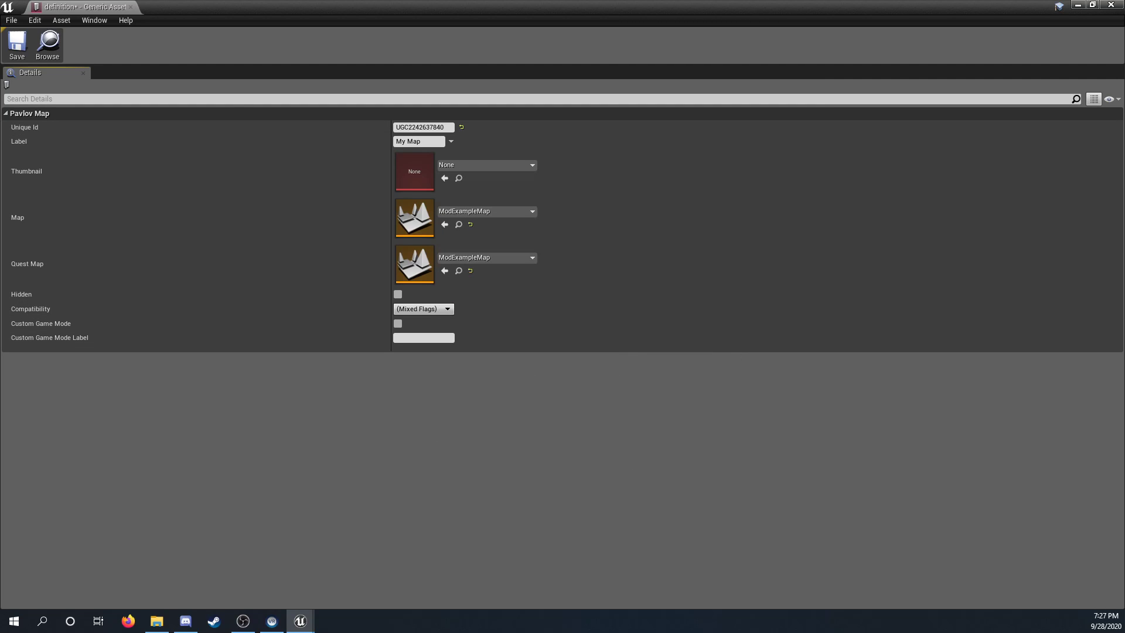
{"action": "left_click", "coordinate": [17, 43]}
{"action": "left_click", "coordinate": [1111, 5]}
Review the Pavlov Workshop's Testing, Deployment and Setup sections, then close the window.
{"action": "left_click", "coordinate": [65, 19]}
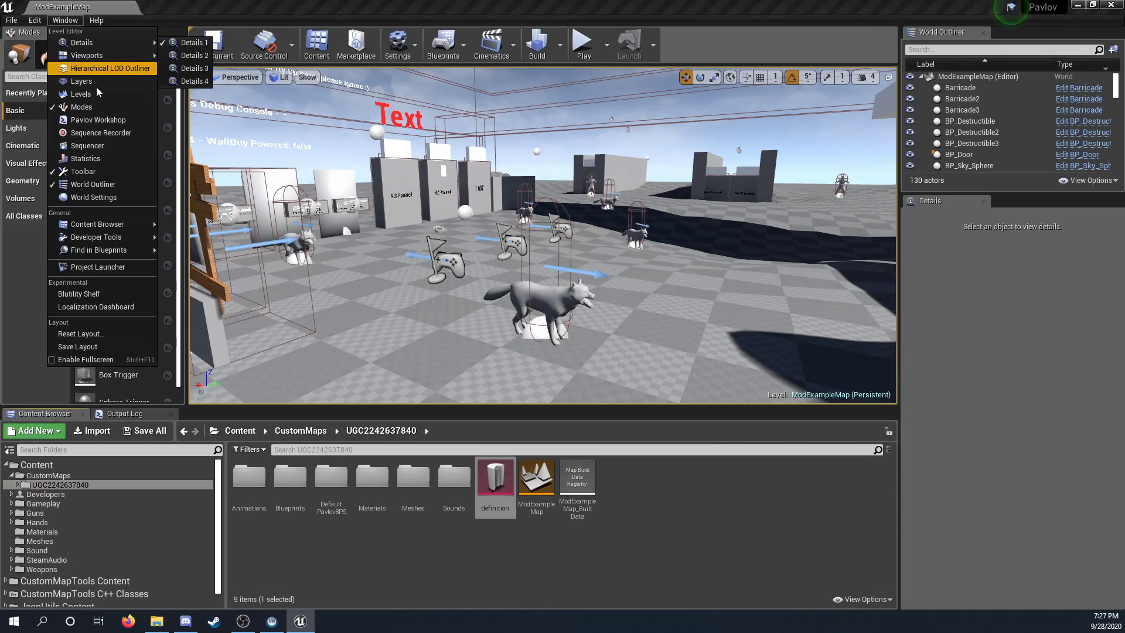
{"action": "left_click", "coordinate": [98, 119]}
{"action": "left_click", "coordinate": [376, 181]}
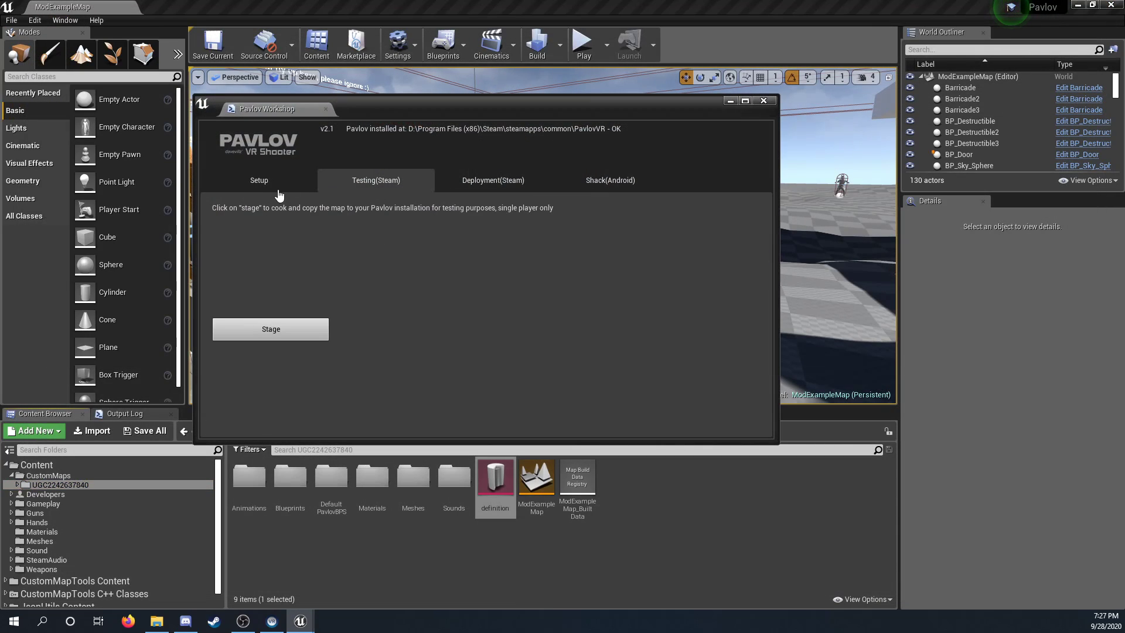
{"action": "left_click", "coordinate": [485, 182]}
{"action": "left_click", "coordinate": [259, 180]}
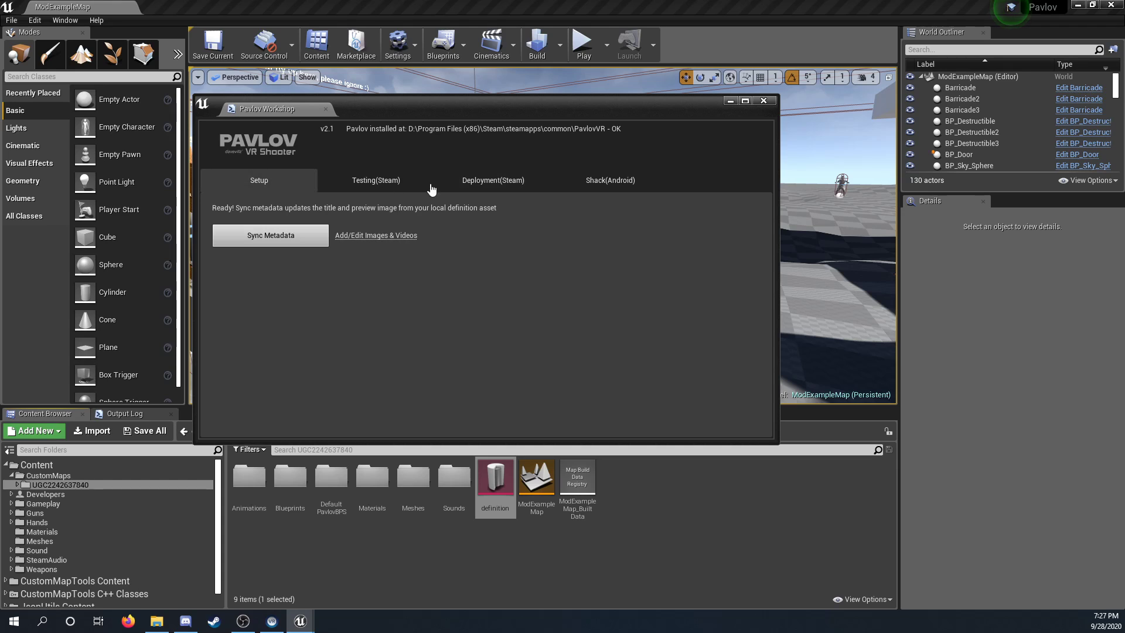
{"action": "left_click", "coordinate": [763, 100]}
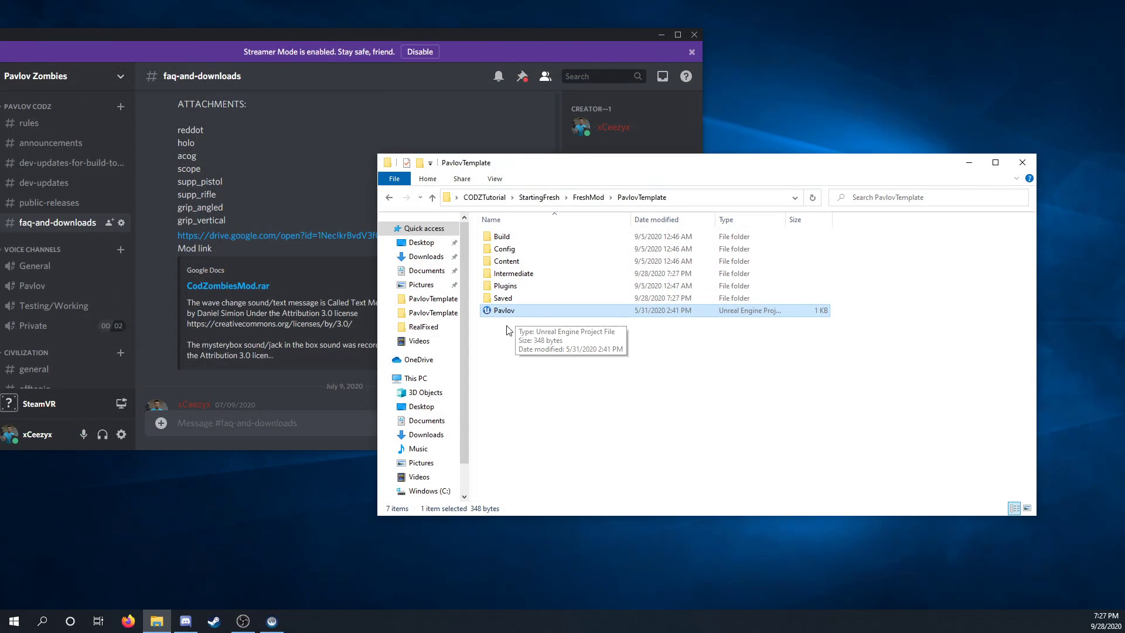
Relaunch the Pavlov project from the FreshMod PavlovTemplate folder.
{"action": "double_click", "coordinate": [503, 311]}
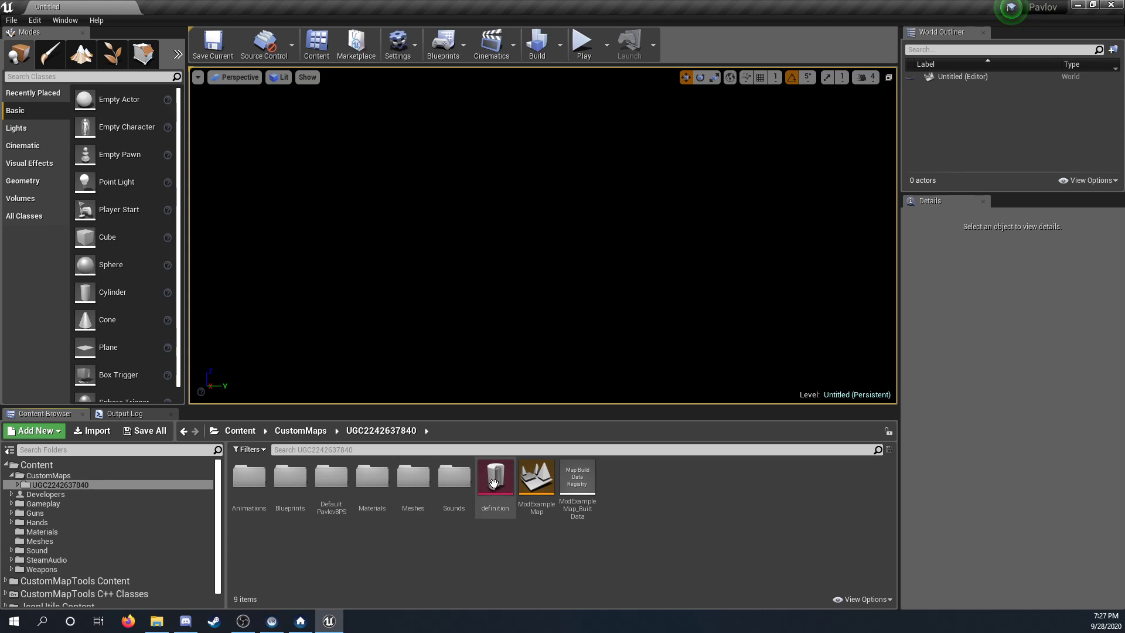
Check the Pavlov Workshop's Deployment(Steam) section, then close the workshop window.
{"action": "left_click", "coordinate": [65, 21]}
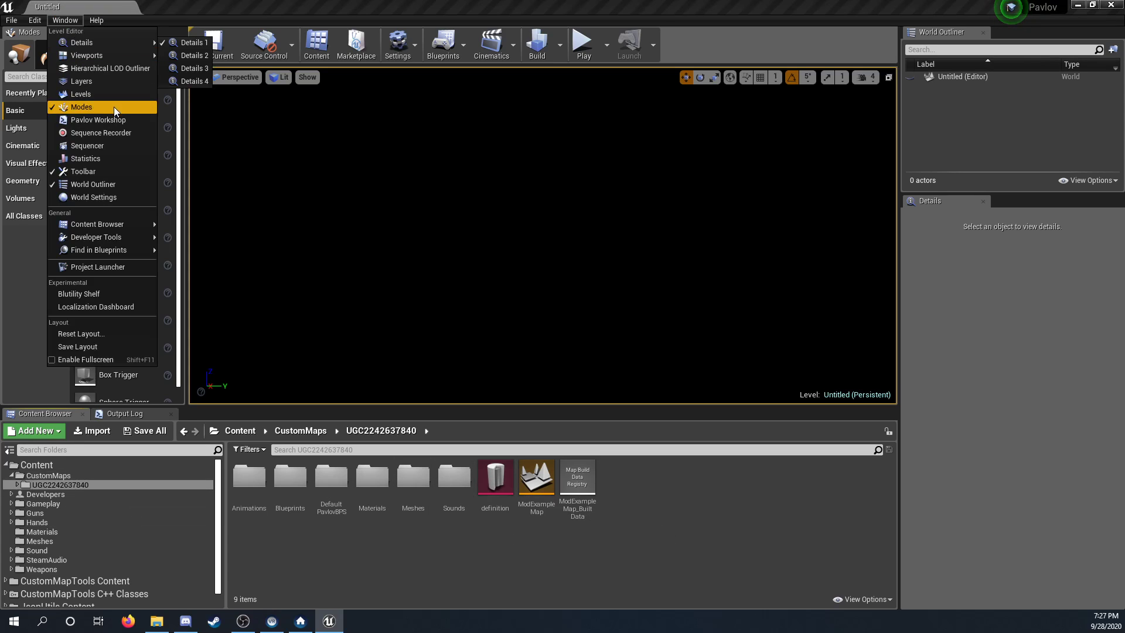
{"action": "left_click", "coordinate": [113, 107]}
{"action": "left_click", "coordinate": [445, 182]}
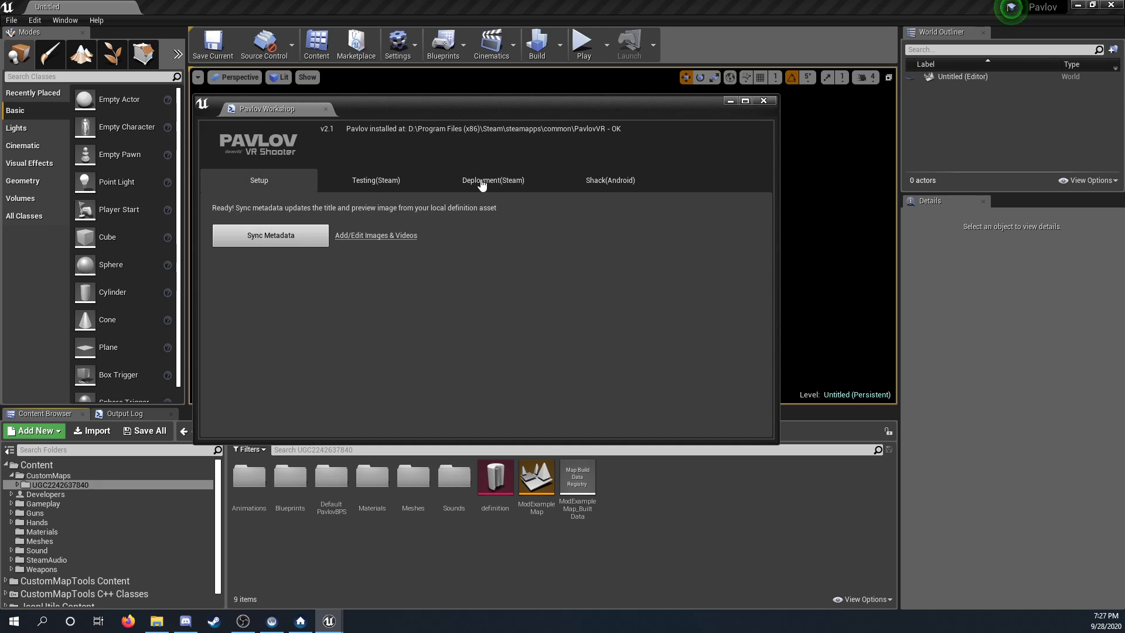
{"action": "left_click", "coordinate": [763, 100]}
{"action": "double_click", "coordinate": [537, 478]}
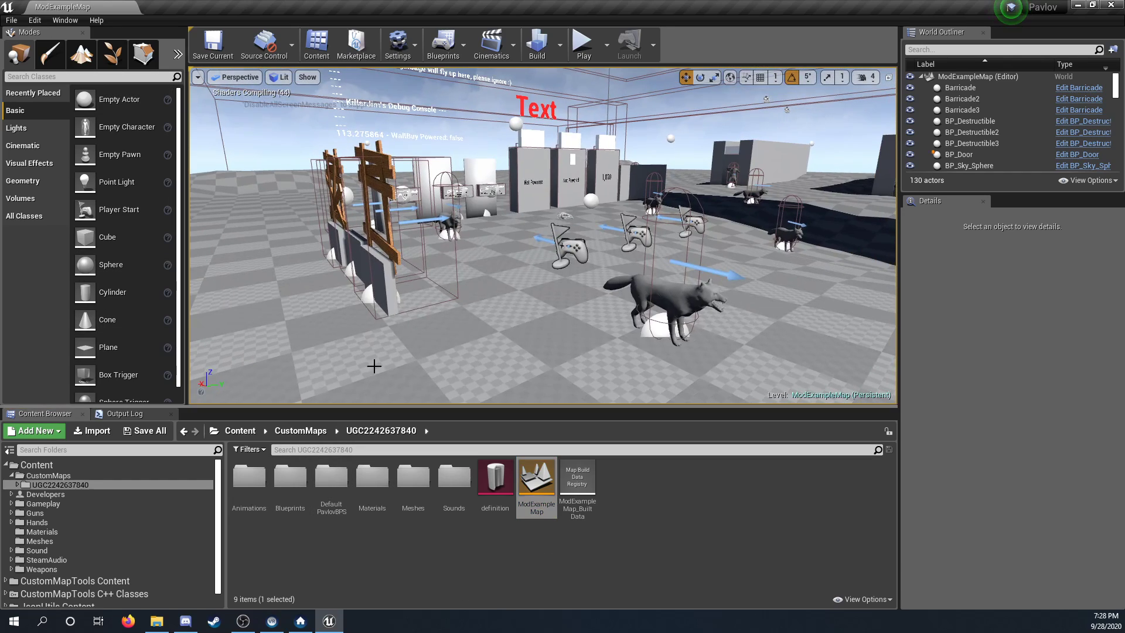
{"action": "right_click_drag", "start_coordinate": [417, 337], "coordinate": [420, 338]}
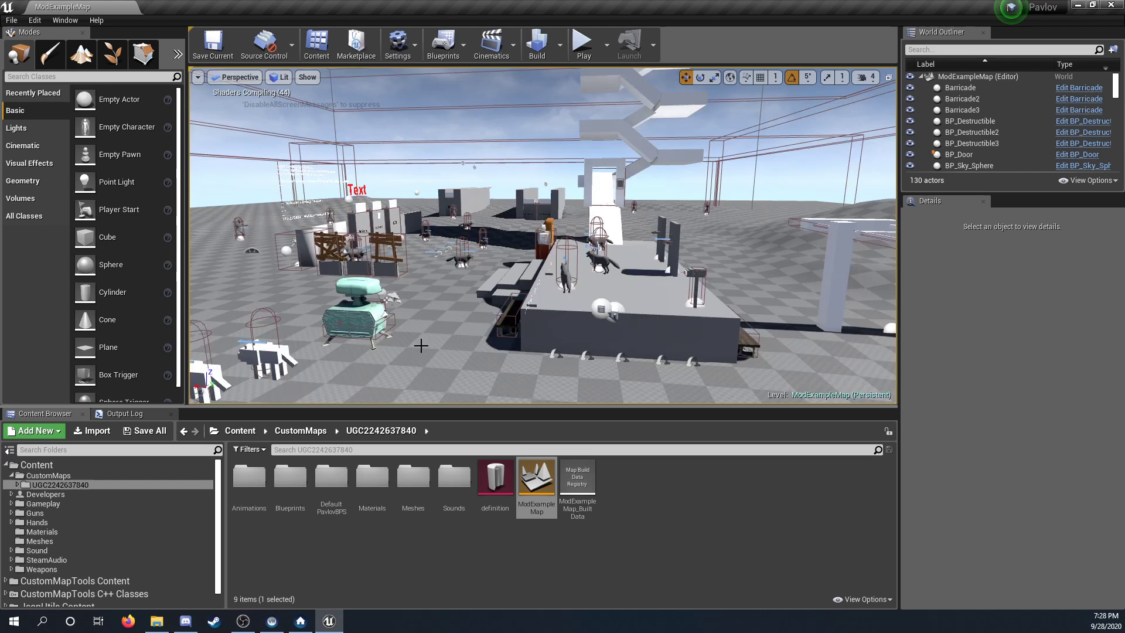
{"action": "scroll", "coordinate": [421, 346], "scroll_direction": "down", "scroll_amount": 2}
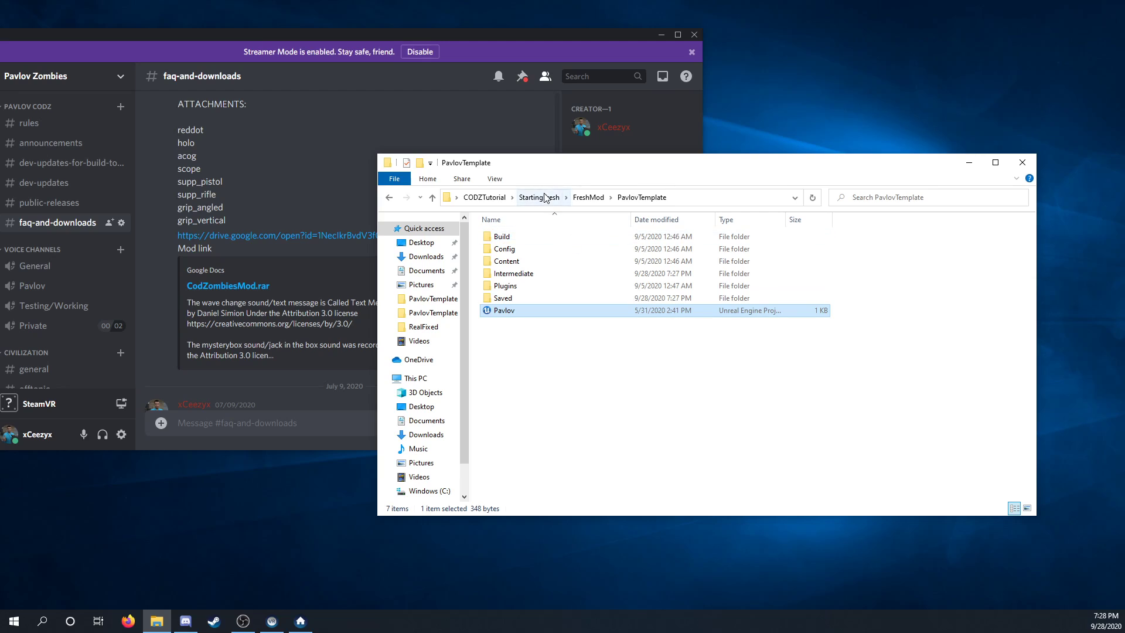
Browse StartingFresh > InstallModWithMap > FreshMod - Copy > PavlovTemplate and select the Pavlov project.
{"action": "left_click", "coordinate": [539, 197]}
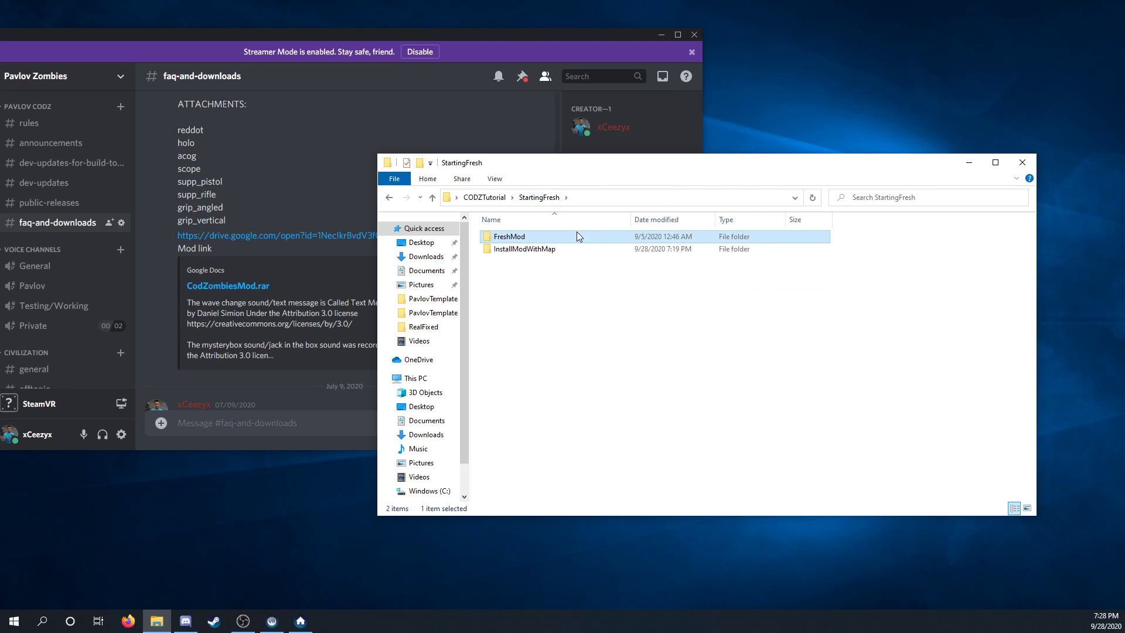
{"action": "double_click", "coordinate": [529, 249]}
{"action": "double_click", "coordinate": [533, 238]}
{"action": "double_click", "coordinate": [533, 237]}
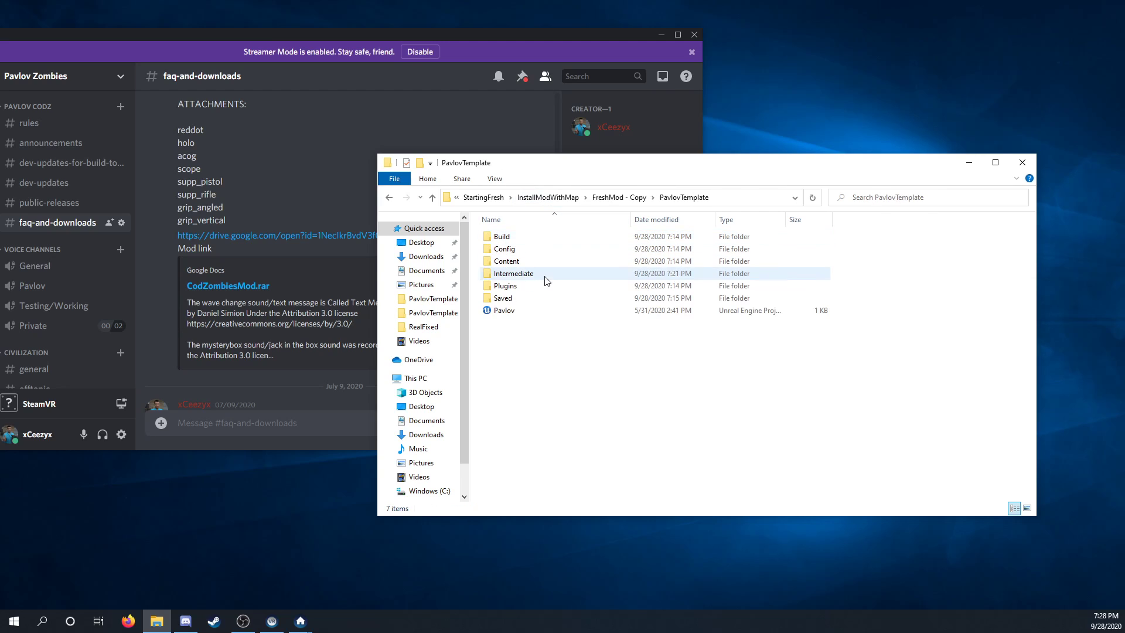
{"action": "left_click", "coordinate": [529, 310]}
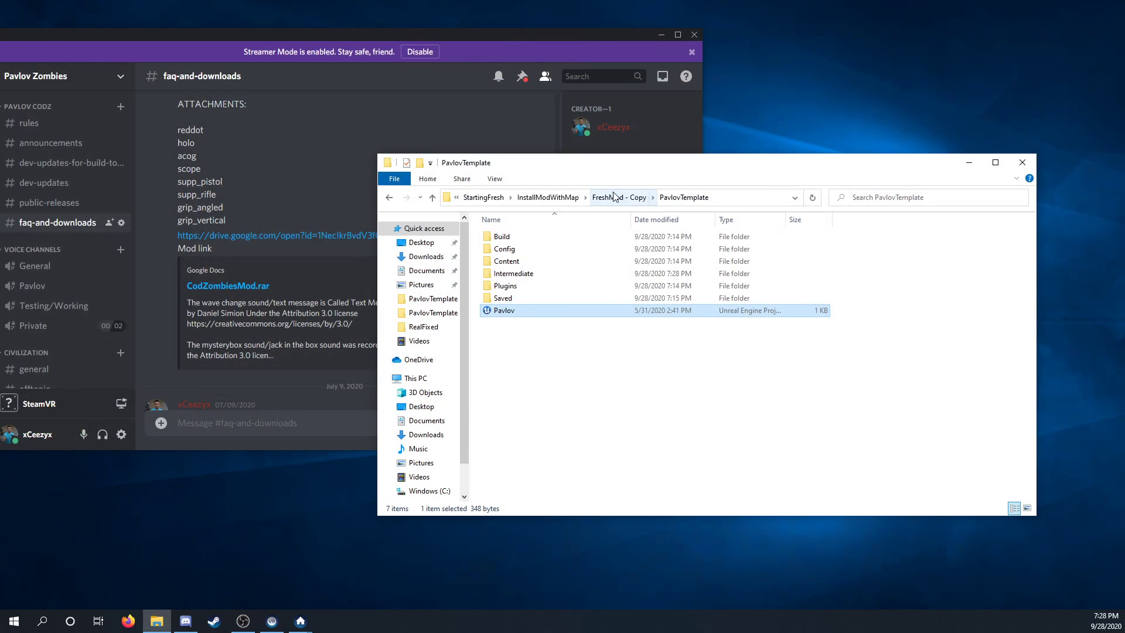
Launch the Pavlov project from InstallModWithMap's Map folder instead.
{"action": "left_click", "coordinate": [607, 197]}
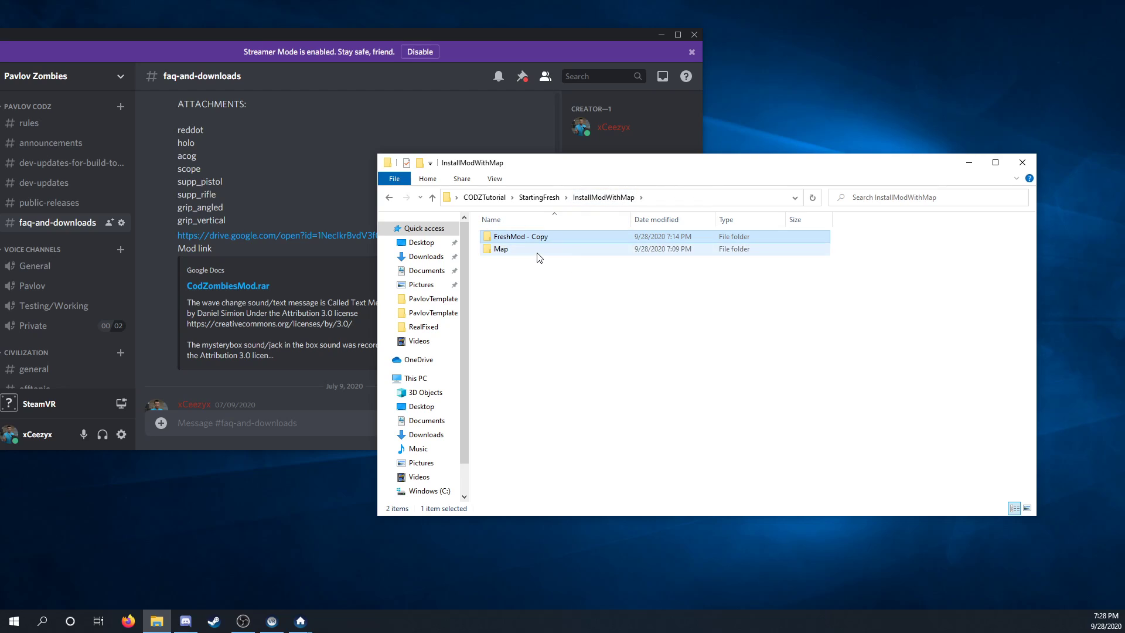
{"action": "double_click", "coordinate": [536, 251]}
{"action": "double_click", "coordinate": [510, 299]}
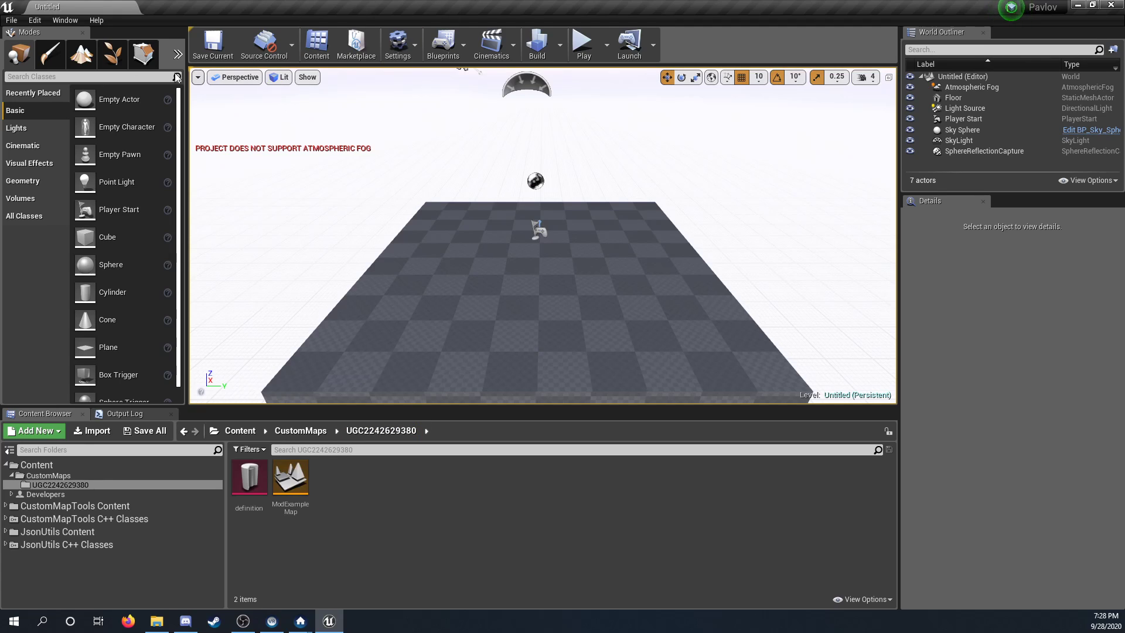
{"action": "right_click", "coordinate": [65, 483]}
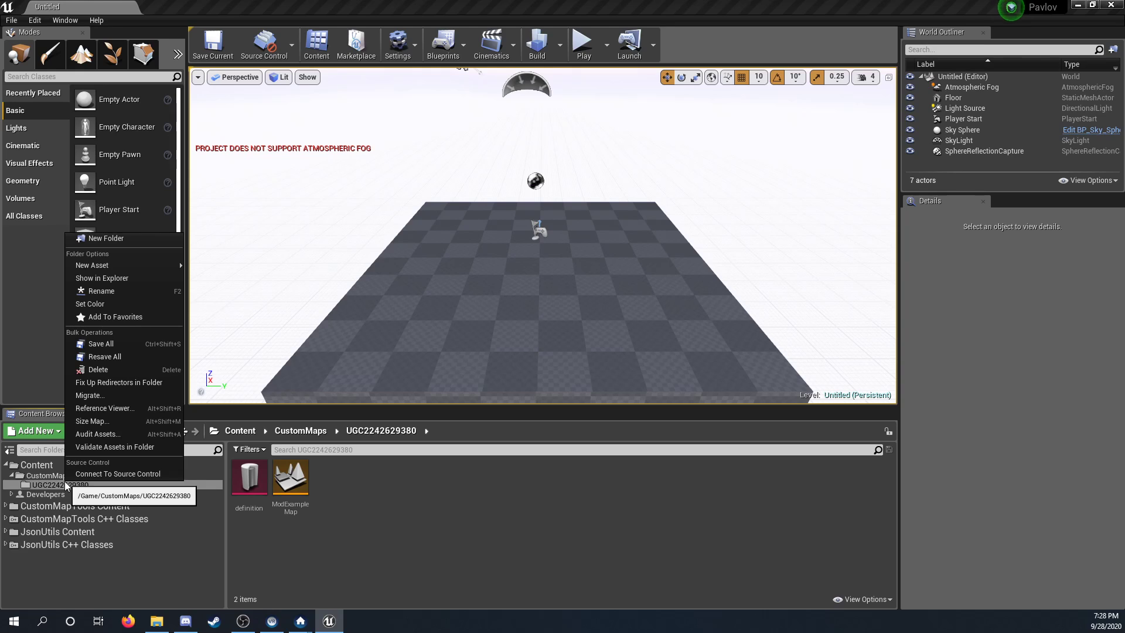
{"action": "left_click", "coordinate": [98, 397]}
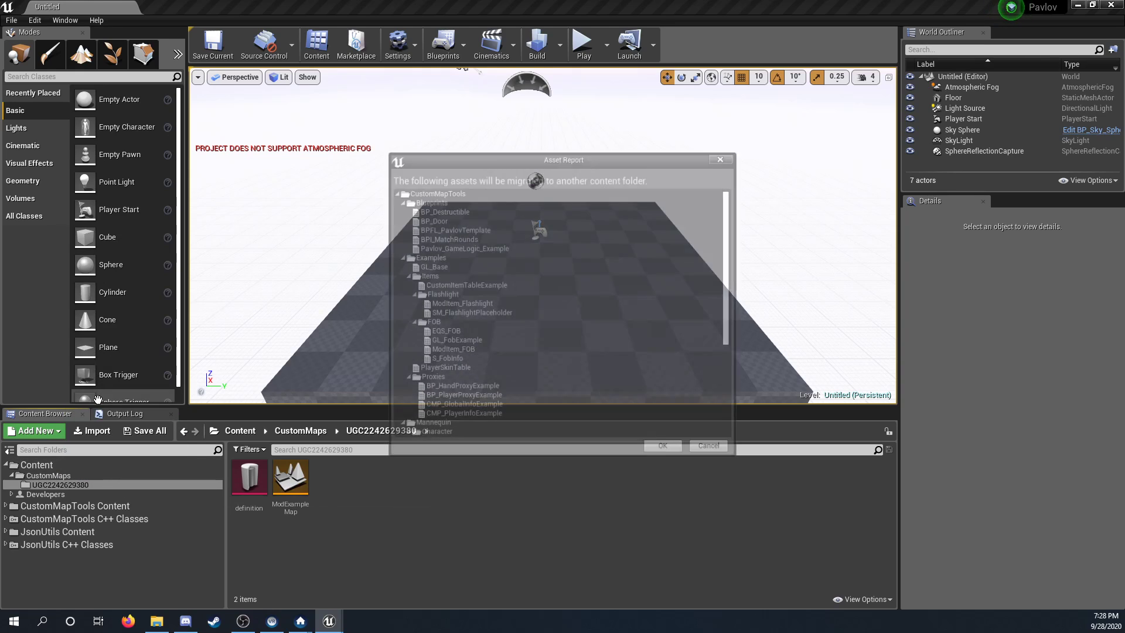
{"action": "scroll", "coordinate": [607, 290], "scroll_direction": "down", "scroll_amount": 5}
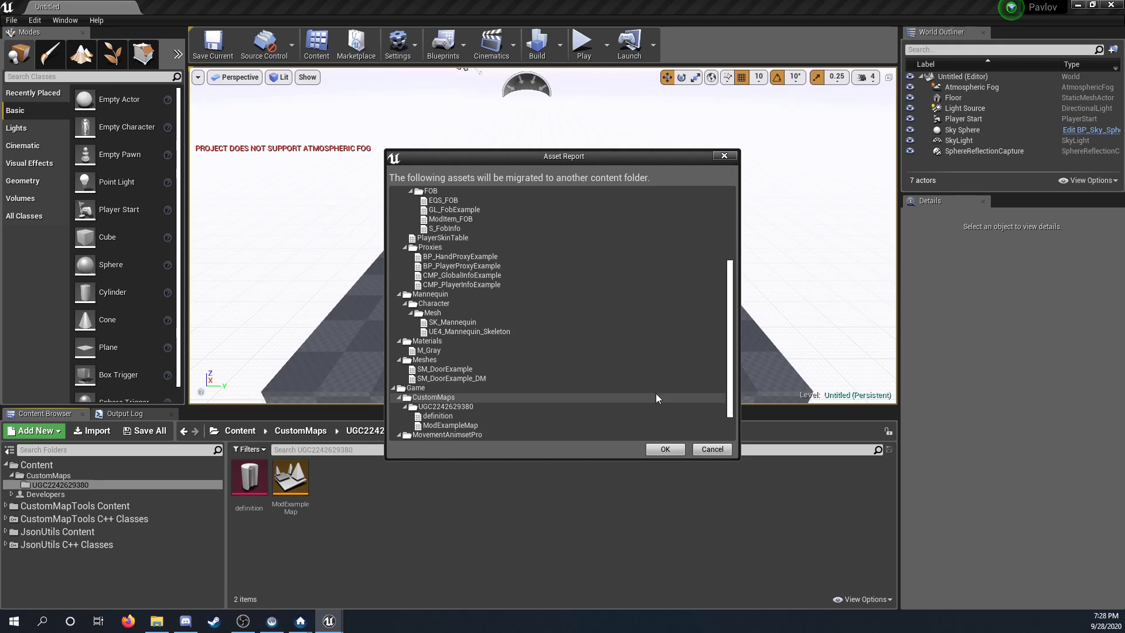
{"action": "scroll", "coordinate": [655, 399], "scroll_direction": "up", "scroll_amount": 5}
Collapse the Blueprints, Examples, Mannequin, Materials and Meshes report folders, then confirm with OK.
{"action": "left_click", "coordinate": [397, 201]}
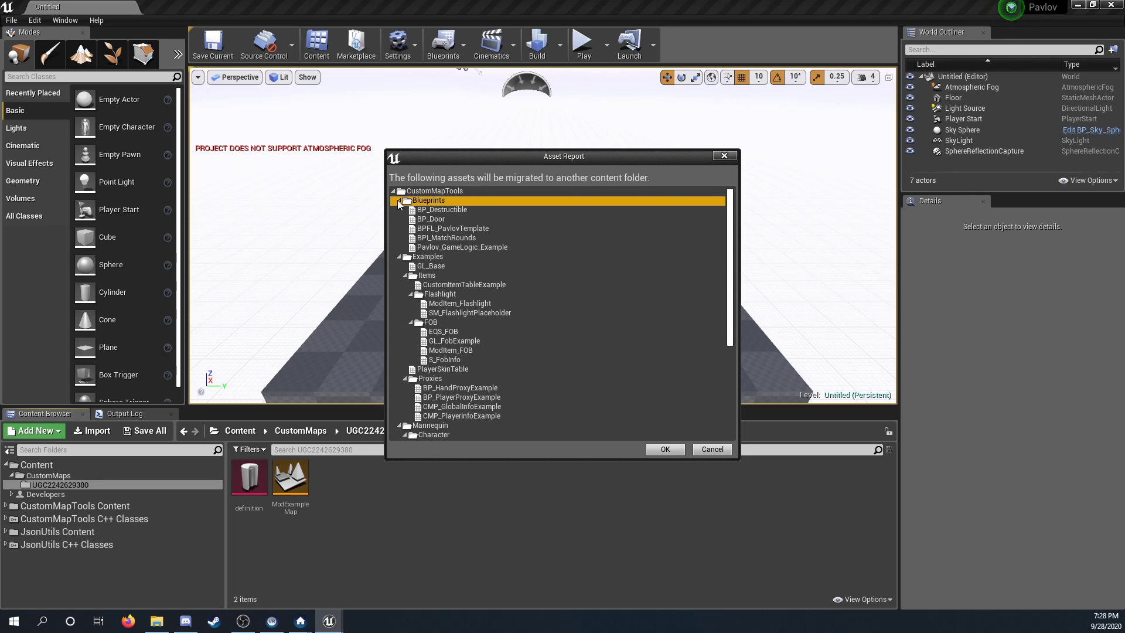
{"action": "left_click", "coordinate": [398, 201]}
{"action": "left_click", "coordinate": [398, 210]}
{"action": "left_click", "coordinate": [398, 219]}
{"action": "left_click", "coordinate": [398, 228]}
{"action": "left_click", "coordinate": [398, 238]}
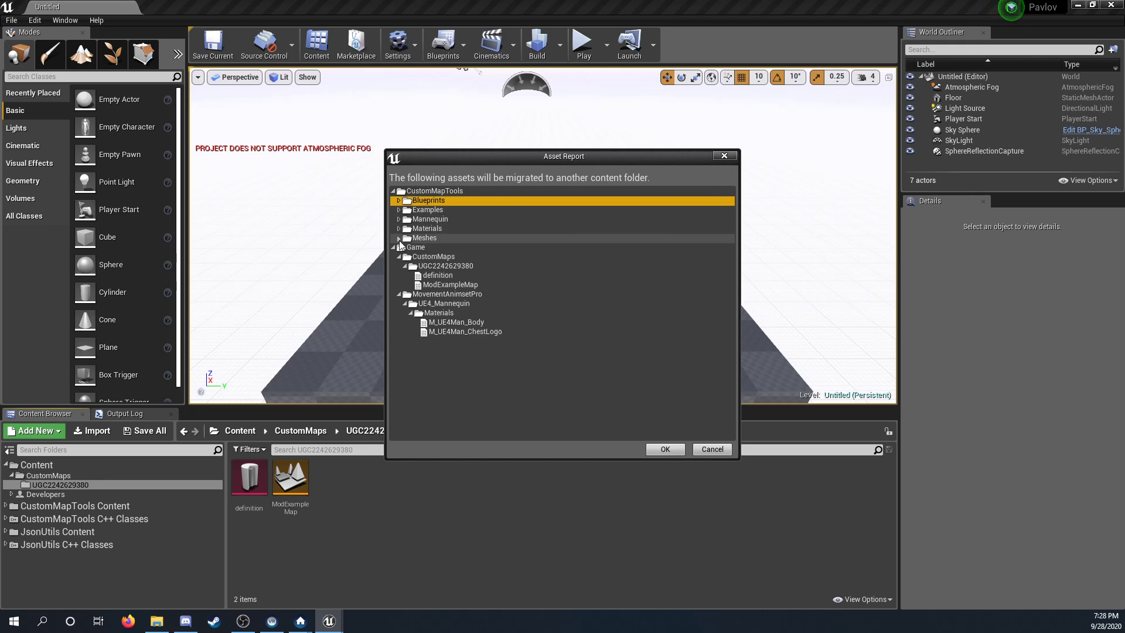
{"action": "left_click", "coordinate": [394, 247]}
{"action": "left_click", "coordinate": [394, 248]}
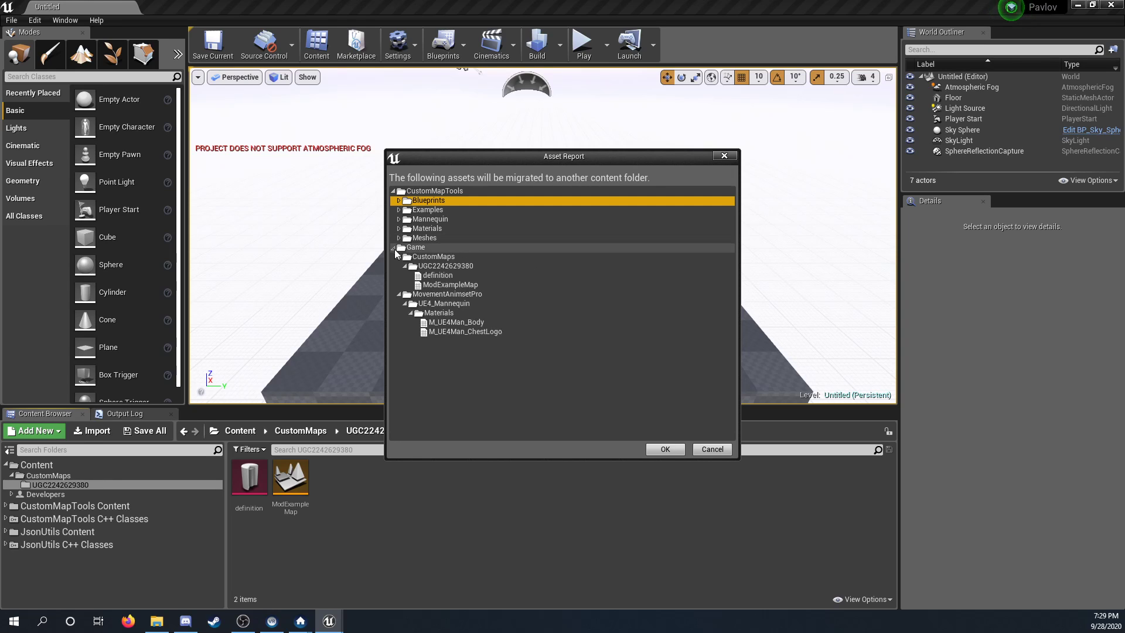
{"action": "left_click", "coordinate": [677, 447]}
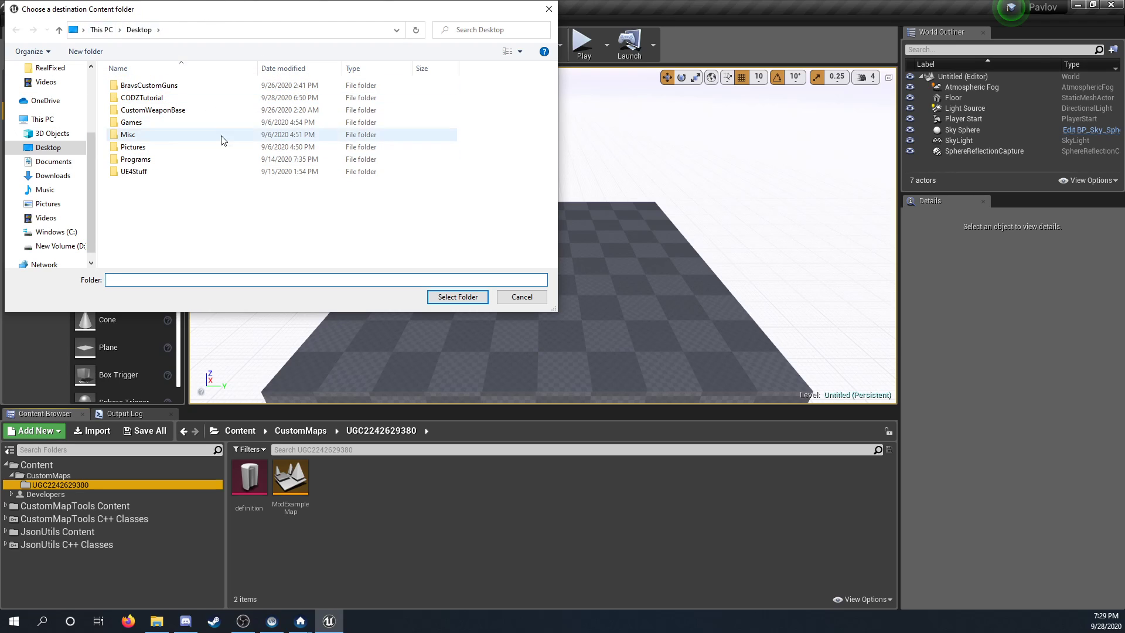
Choose CODZTutorial > StartingFresh > InstallModWithMap > FreshMod - Copy > PavlovTemplate > Content as the migration destination.
{"action": "double_click", "coordinate": [145, 98]}
{"action": "double_click", "coordinate": [141, 85]}
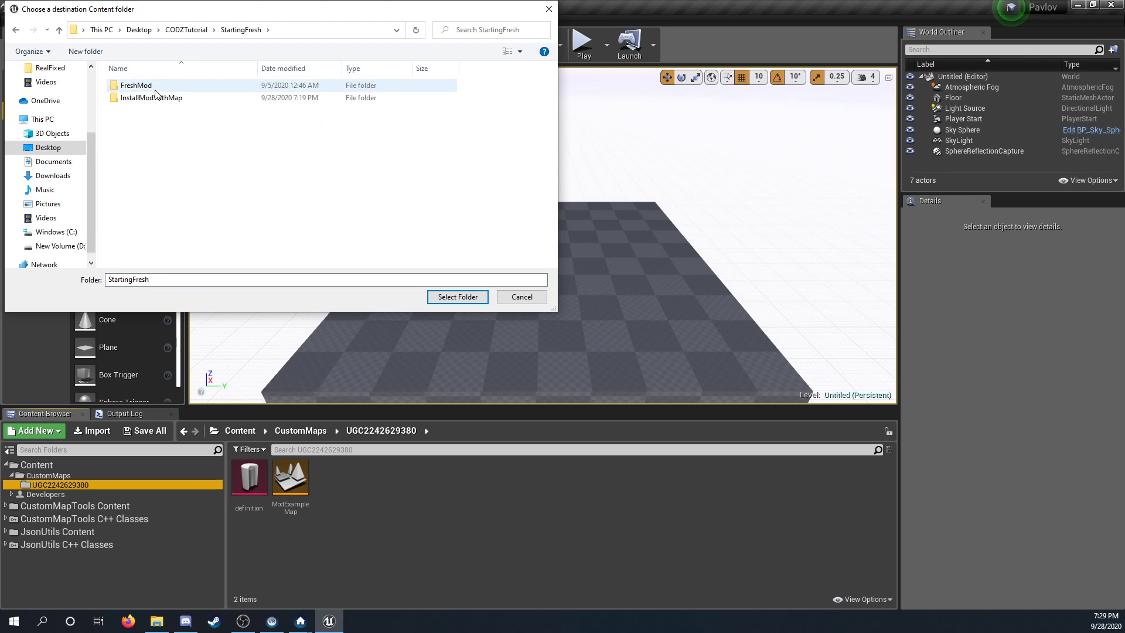
{"action": "left_click", "coordinate": [175, 98]}
{"action": "double_click", "coordinate": [168, 102]}
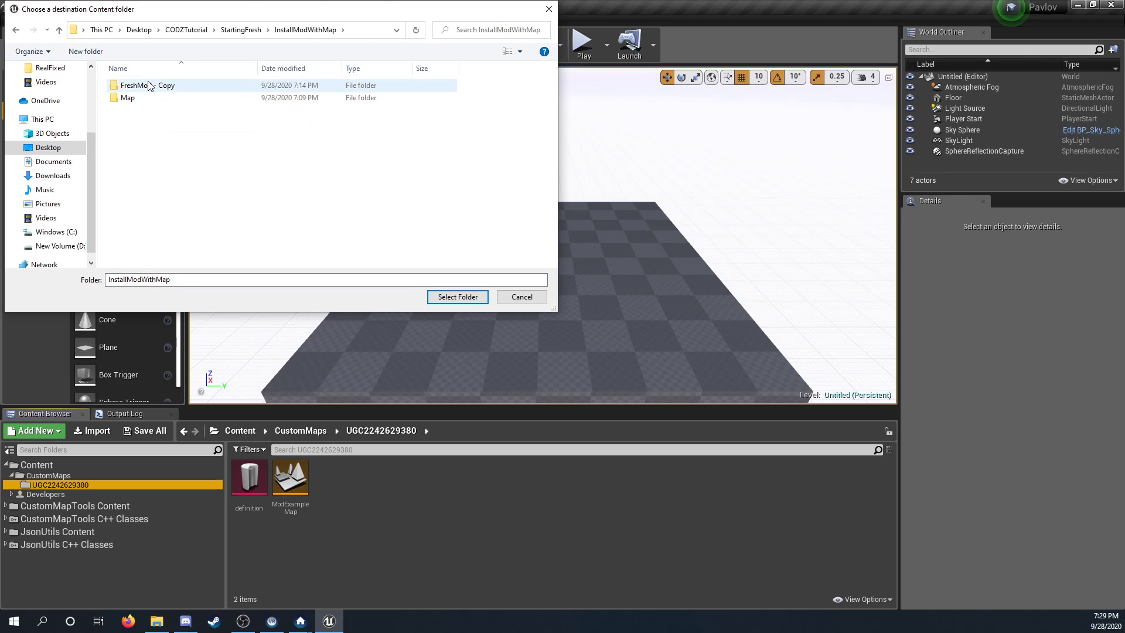
{"action": "double_click", "coordinate": [148, 87]}
{"action": "double_click", "coordinate": [150, 92]}
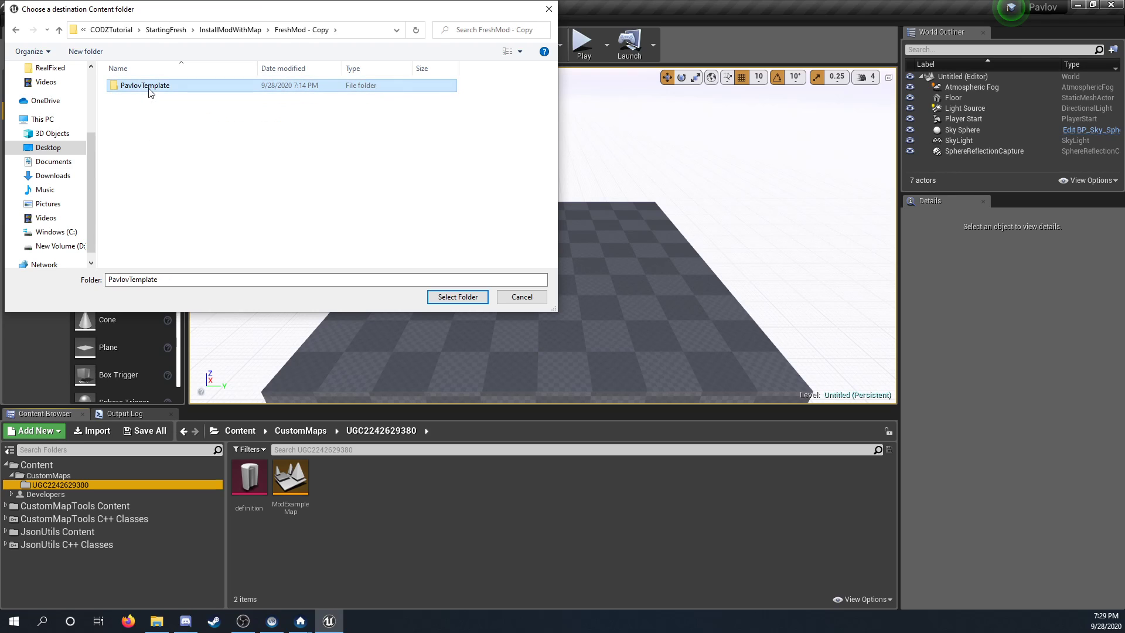
{"action": "left_click", "coordinate": [165, 110]}
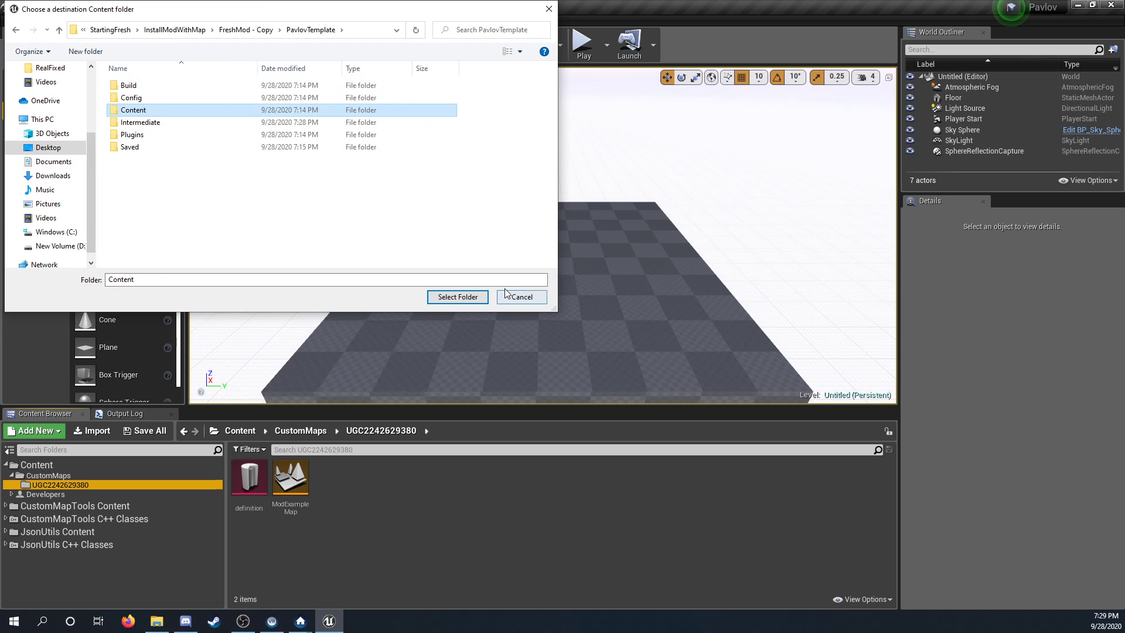
{"action": "left_click", "coordinate": [474, 295]}
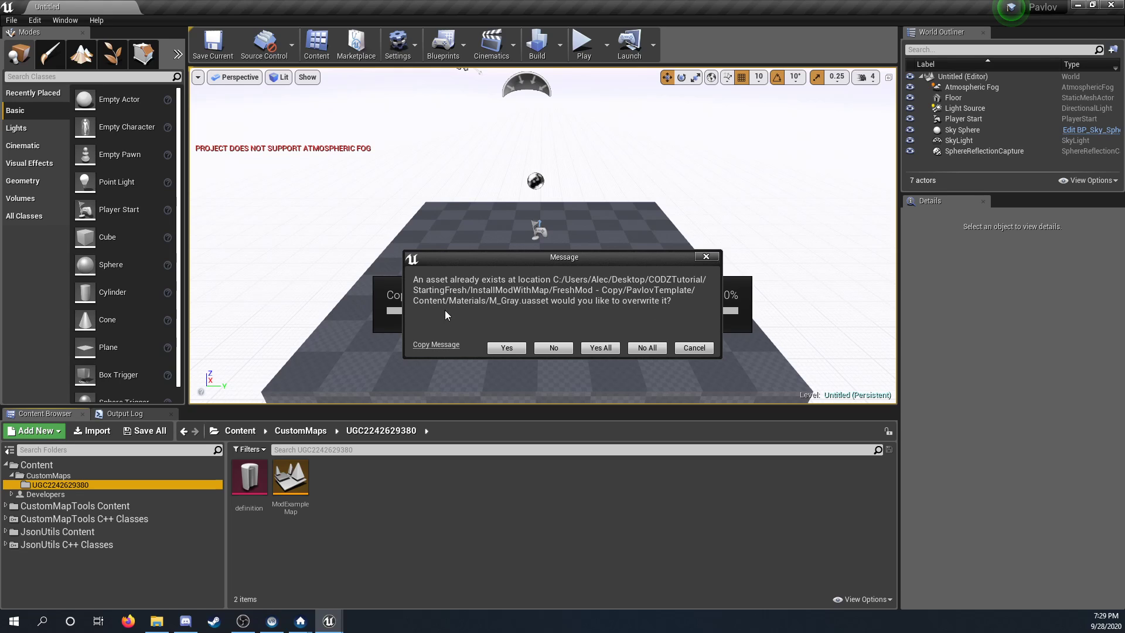
Approve overwriting M_Gray, SM_DoorExample and SM_DoorExample_DM so the copy completes.
{"action": "left_click", "coordinate": [512, 349]}
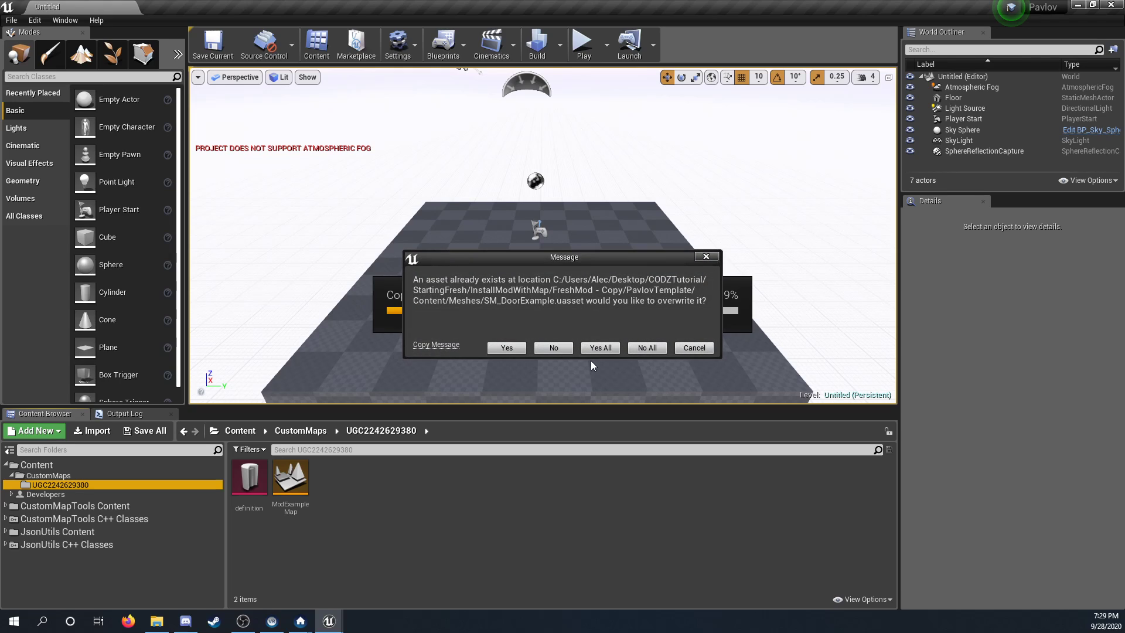
{"action": "left_click", "coordinate": [496, 350]}
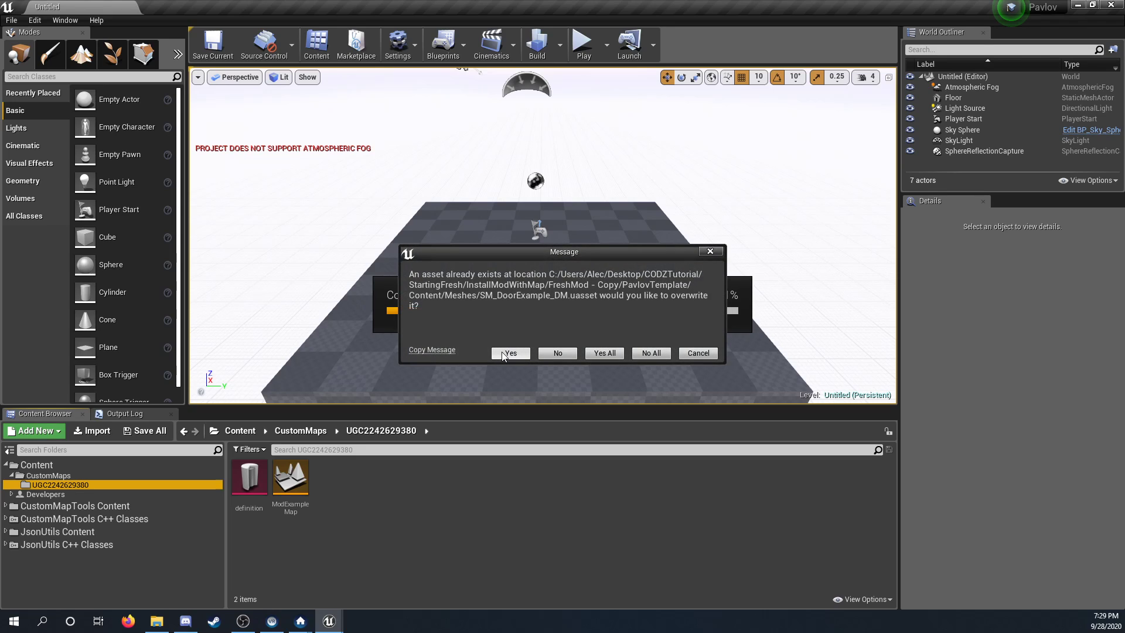
{"action": "left_click", "coordinate": [507, 353]}
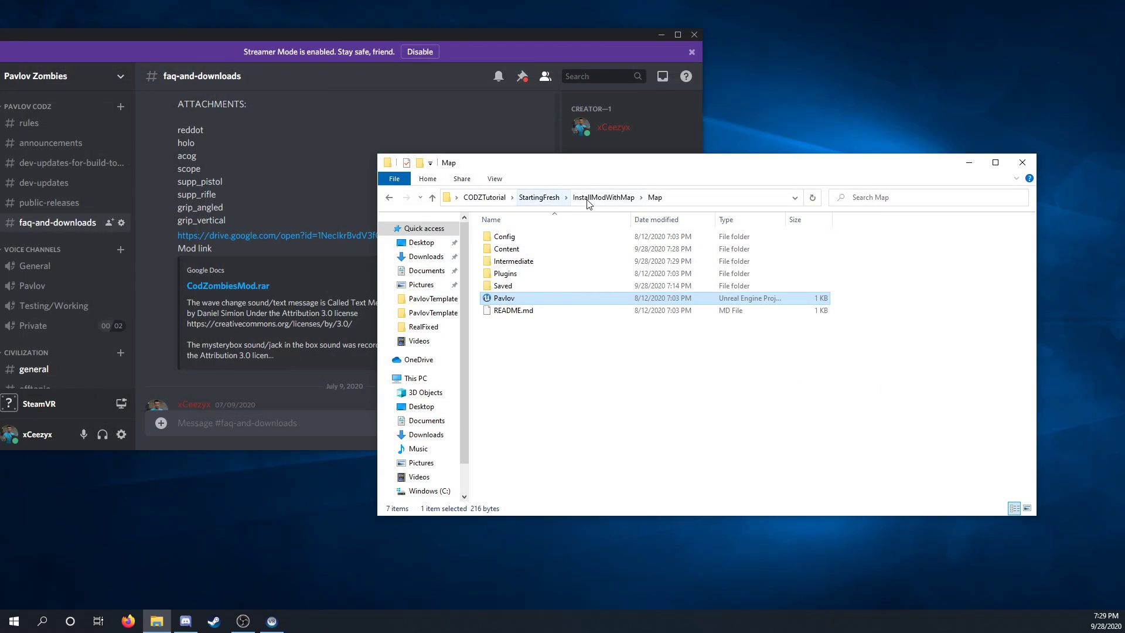
Launch the Pavlov project from InstallModWithMap > FreshMod - Copy > PavlovTemplate in File Explorer.
{"action": "left_click", "coordinate": [589, 203]}
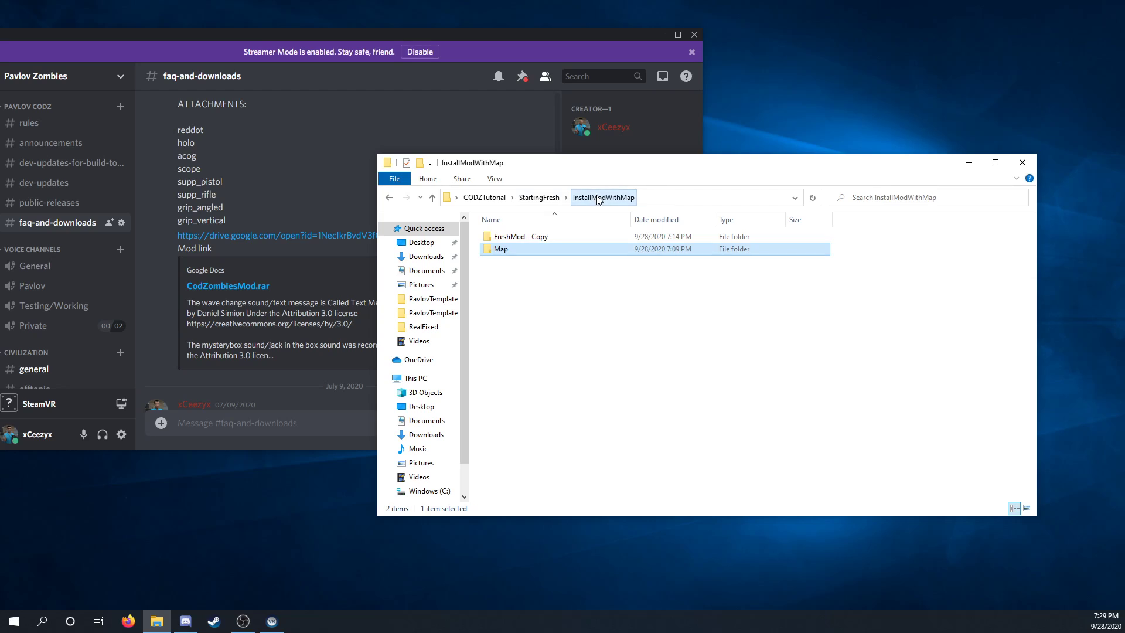
{"action": "double_click", "coordinate": [538, 237]}
{"action": "double_click", "coordinate": [527, 237]}
{"action": "double_click", "coordinate": [530, 309]}
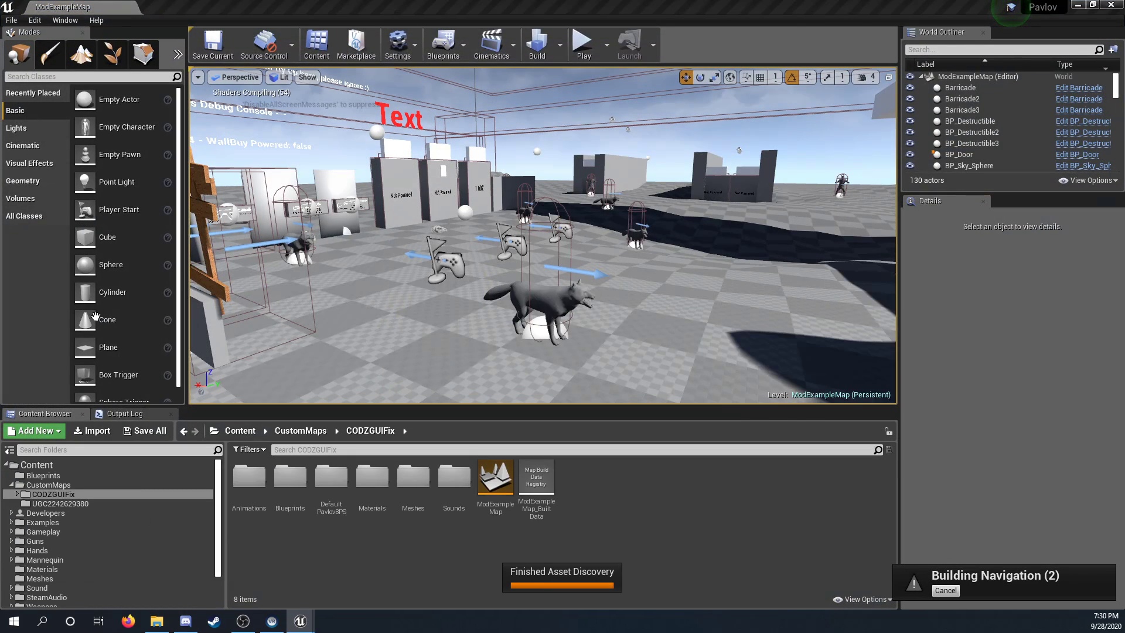
{"action": "left_click", "coordinate": [60, 504]}
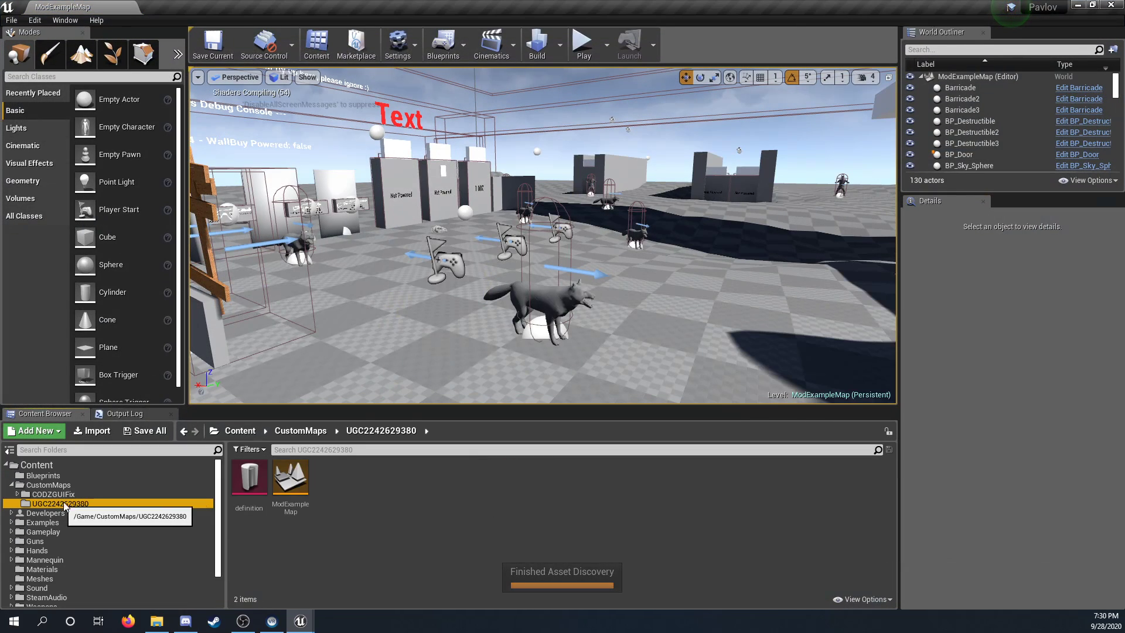
{"action": "double_click", "coordinate": [296, 494]}
{"action": "right_click_drag", "start_coordinate": [664, 278], "coordinate": [574, 258]}
{"action": "key", "text": "w"}
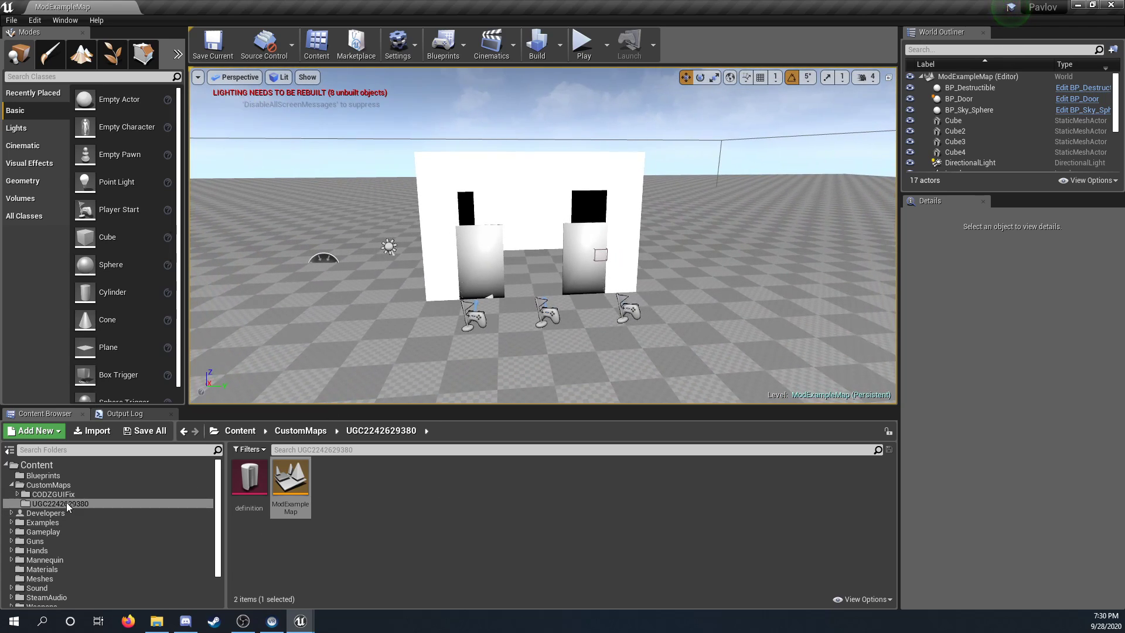
{"action": "left_click", "coordinate": [58, 495]}
{"action": "right_click", "coordinate": [71, 505]}
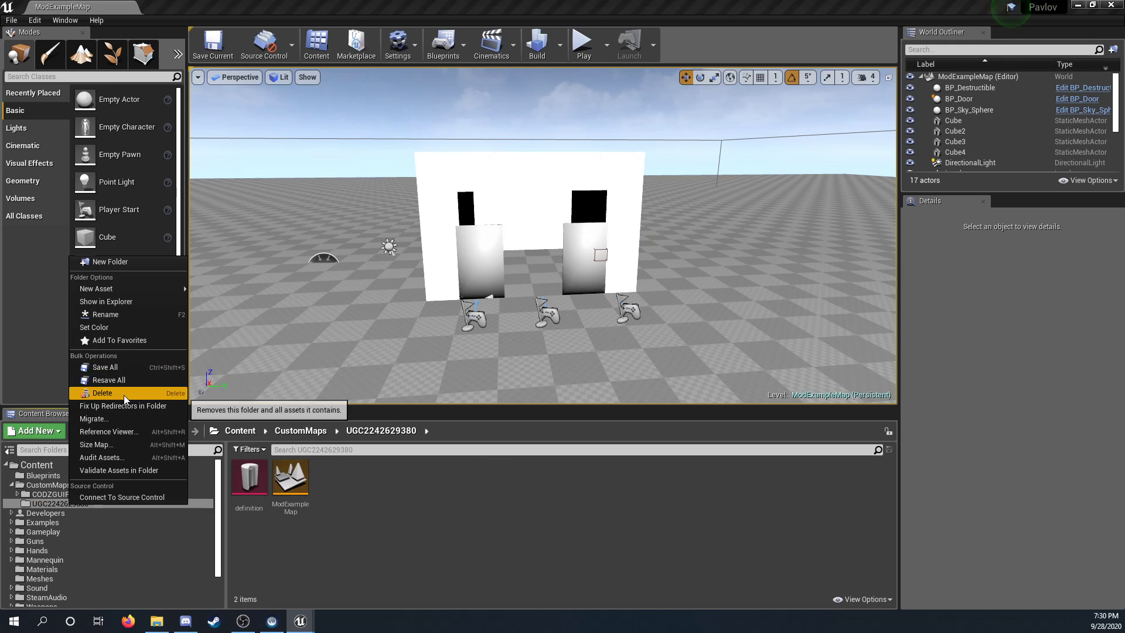
{"action": "left_click", "coordinate": [116, 314]}
{"action": "right_click", "coordinate": [82, 506]}
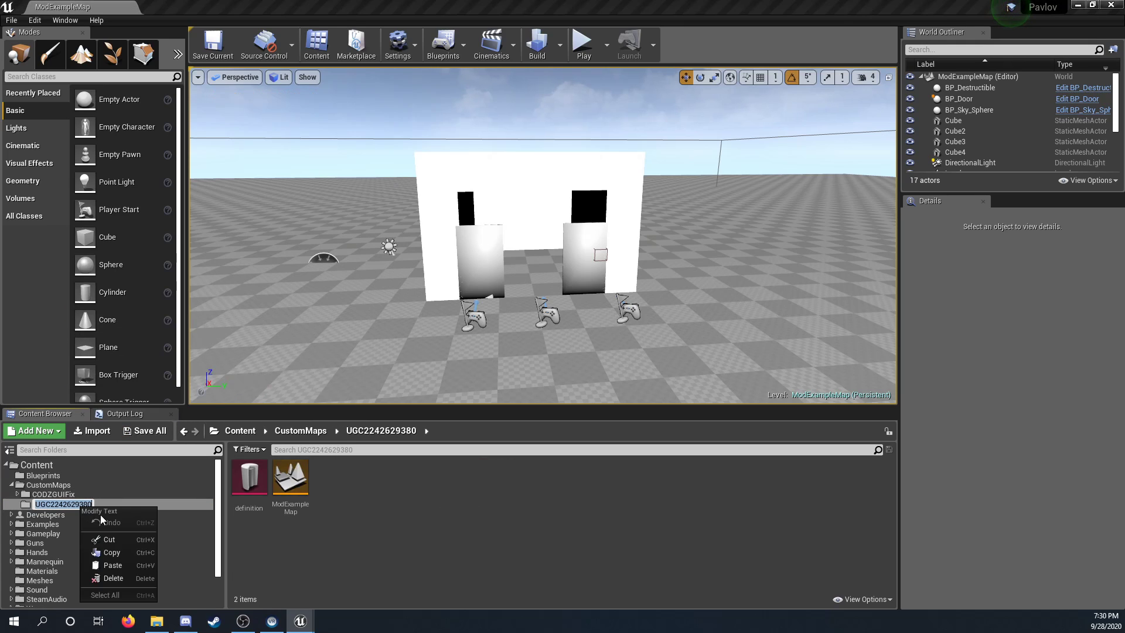
{"action": "left_click", "coordinate": [112, 566]}
Move definition and ModExampleMap into CODZGUIFix, then retry moving ModExampleMap after the failure.
{"action": "left_click", "coordinate": [249, 479]}
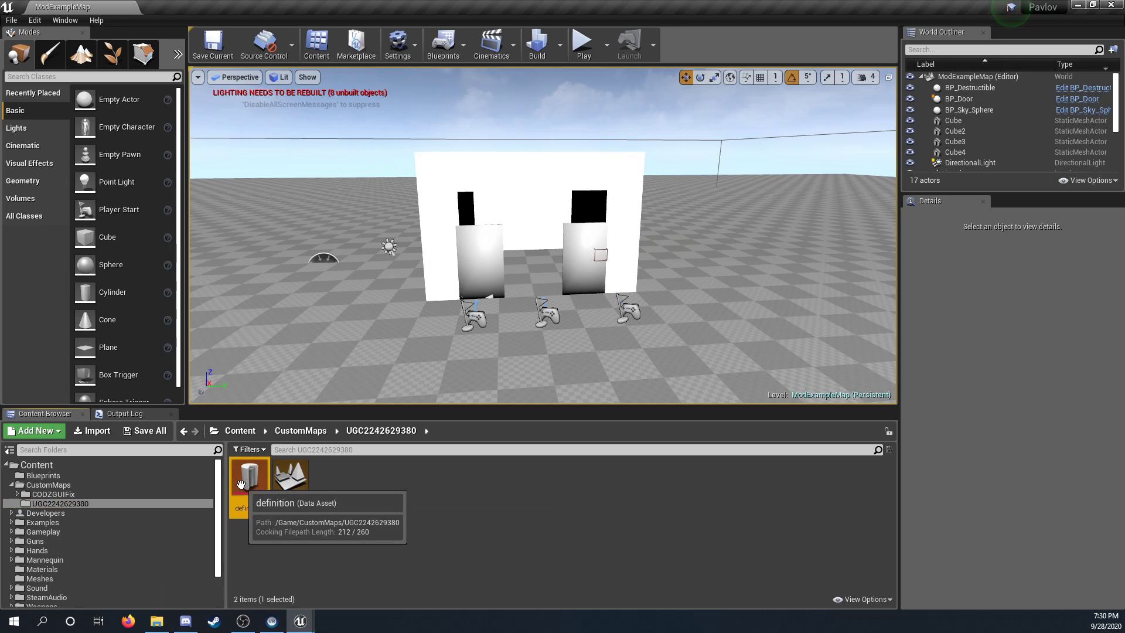
{"action": "left_click", "coordinate": [294, 497], "text": "ctrl"}
{"action": "left_click_drag", "start_coordinate": [250, 478], "coordinate": [53, 495]}
{"action": "left_click", "coordinate": [86, 526]}
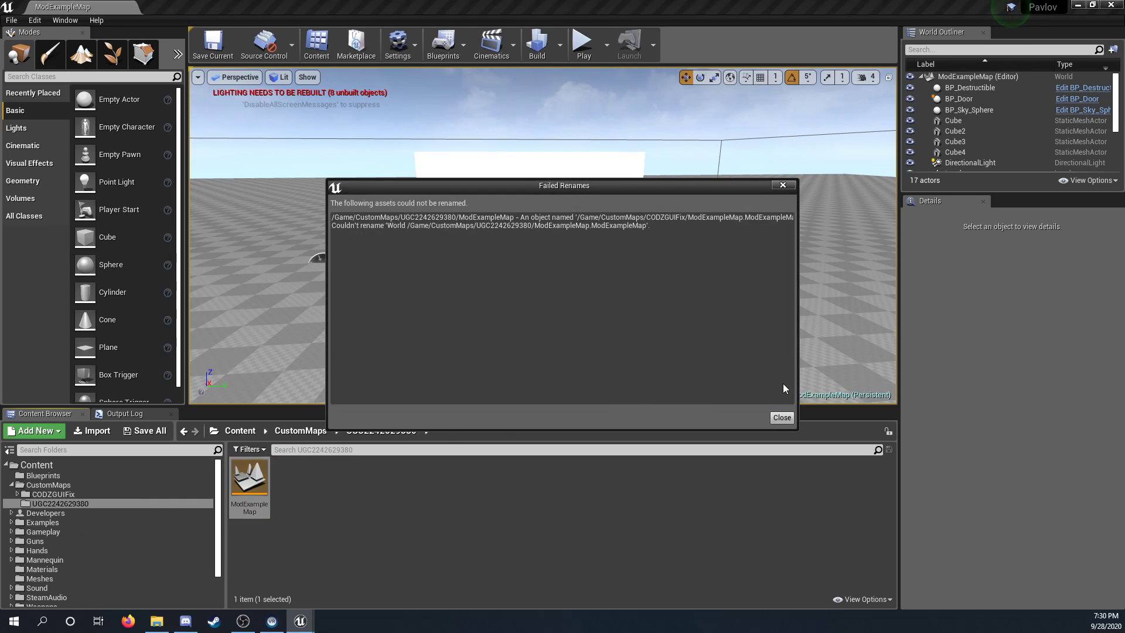
{"action": "left_click", "coordinate": [782, 418]}
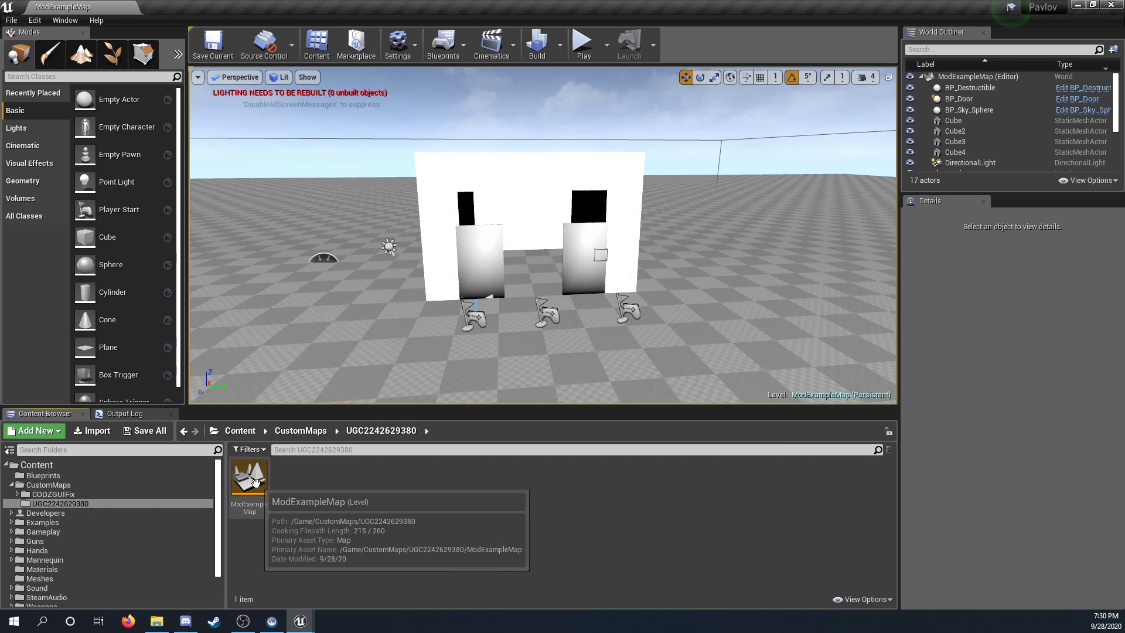
{"action": "left_click_drag", "start_coordinate": [250, 481], "coordinate": [70, 493]}
{"action": "left_click", "coordinate": [99, 523]}
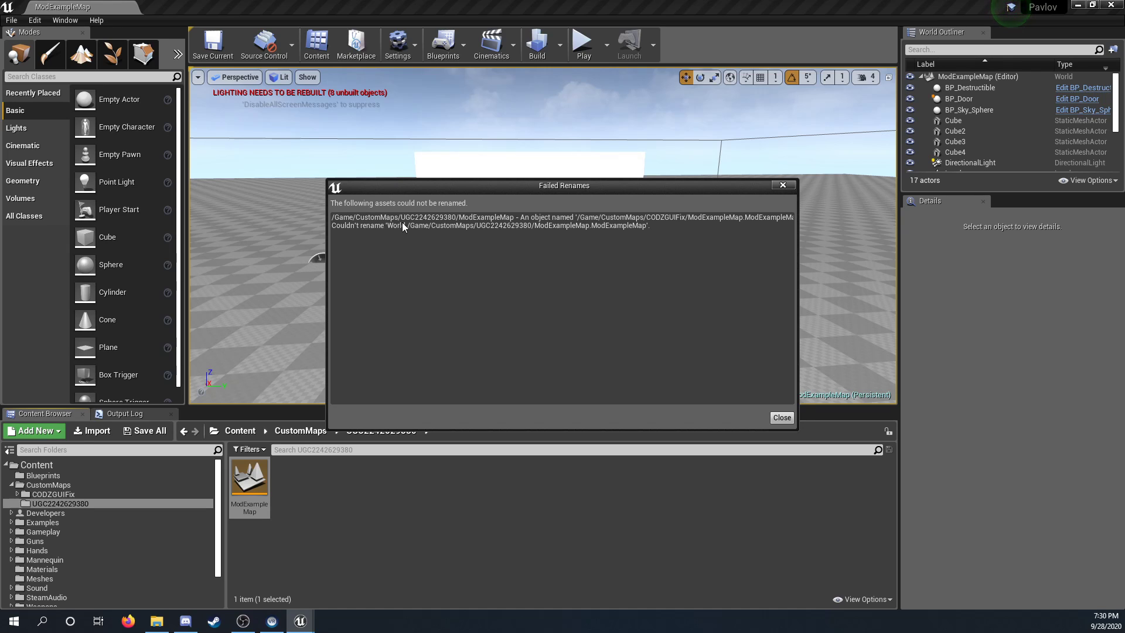
Dismiss the Failed Renames report, save all work, and relaunch the Pavlov project.
{"action": "left_click", "coordinate": [781, 417]}
{"action": "left_click", "coordinate": [12, 20]}
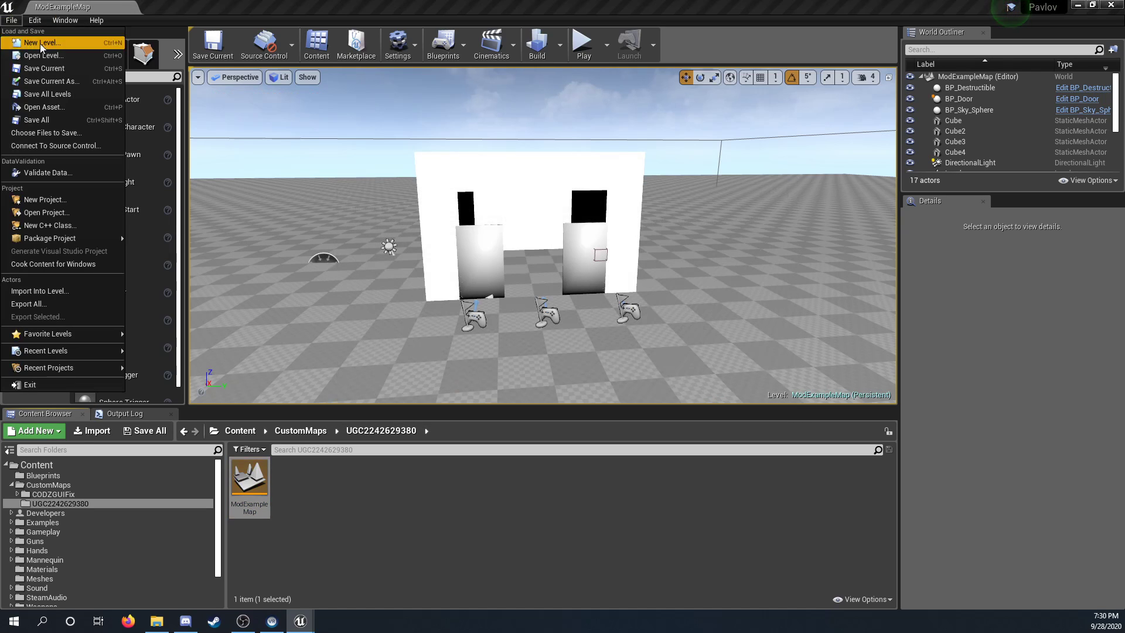
{"action": "left_click", "coordinate": [37, 119]}
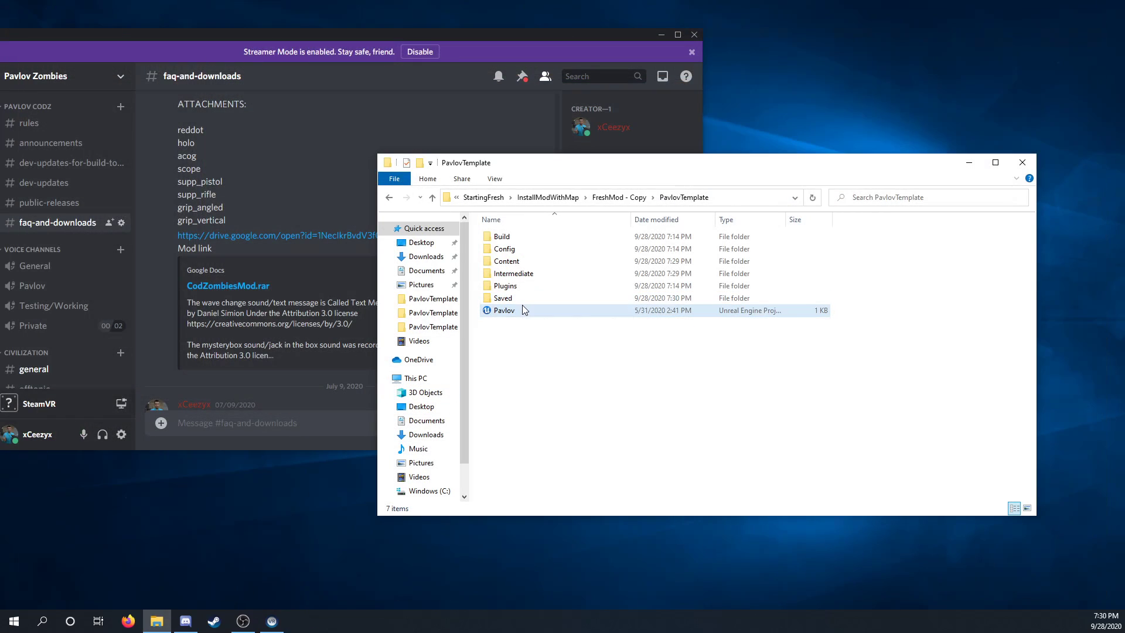
{"action": "double_click", "coordinate": [523, 310]}
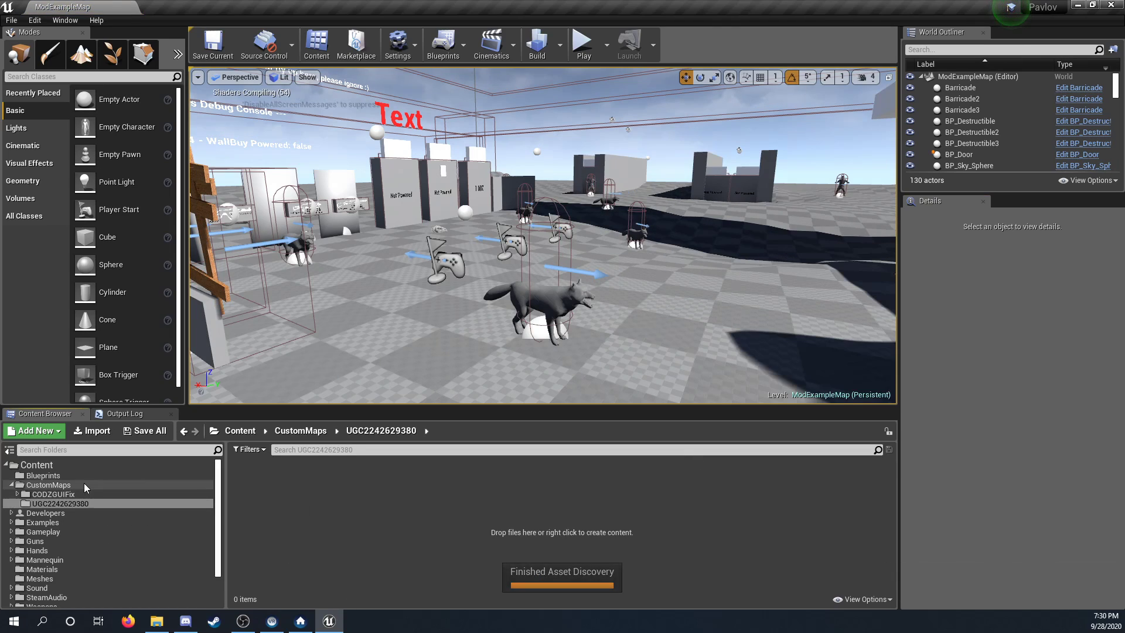
{"action": "left_click", "coordinate": [86, 504]}
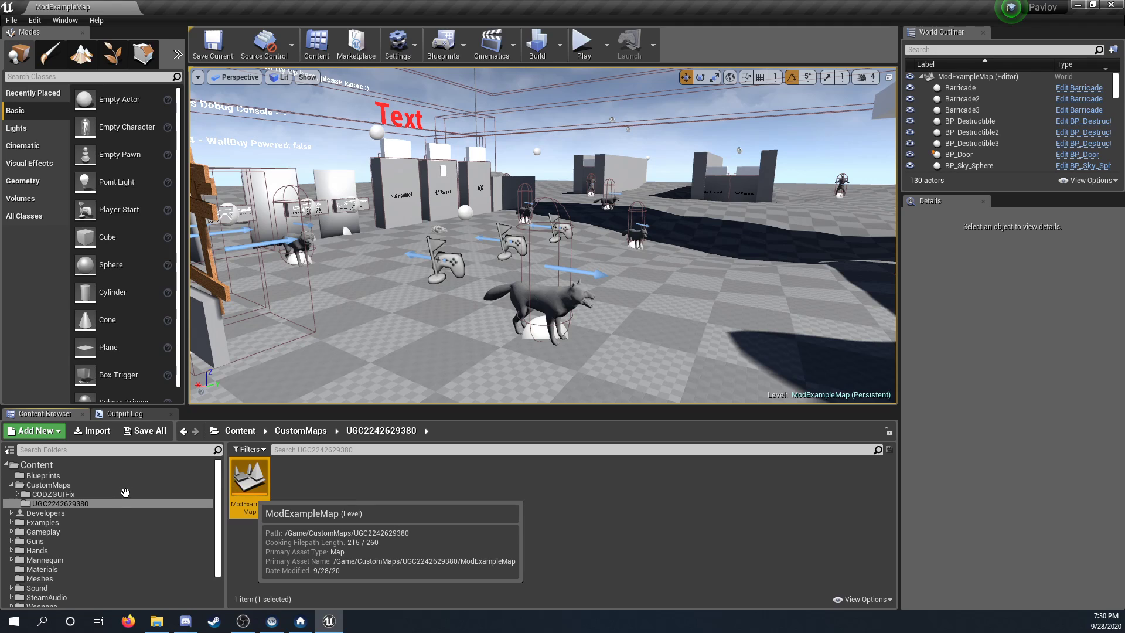
{"action": "left_click_drag", "start_coordinate": [249, 486], "coordinate": [66, 495]}
{"action": "left_click", "coordinate": [84, 511]}
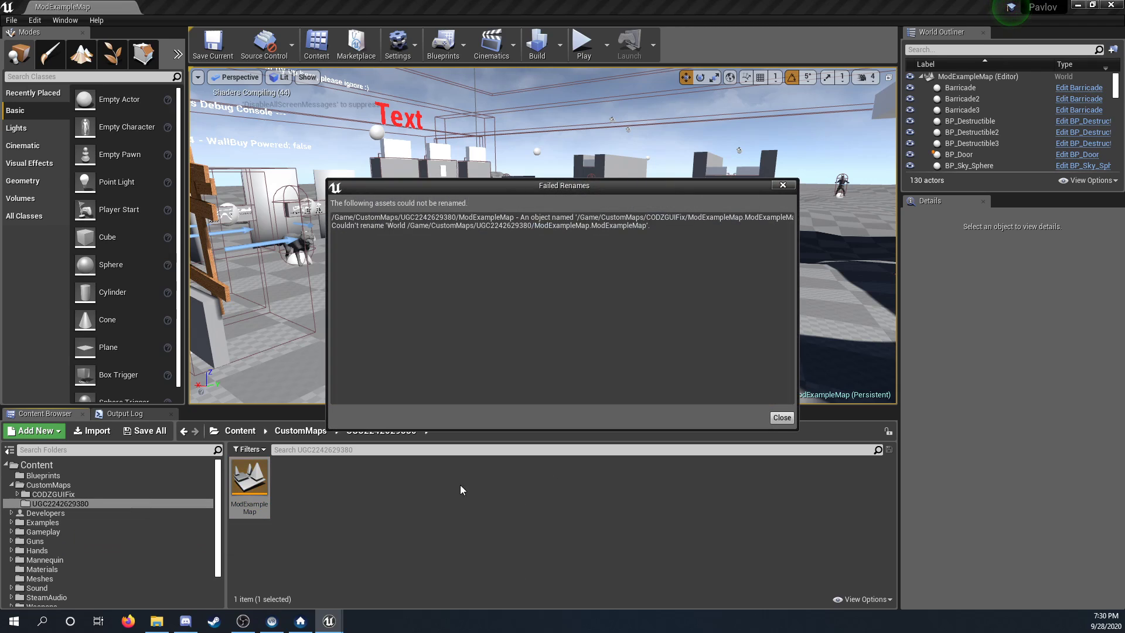
{"action": "key", "text": "Return"}
{"action": "left_click", "coordinate": [146, 494]}
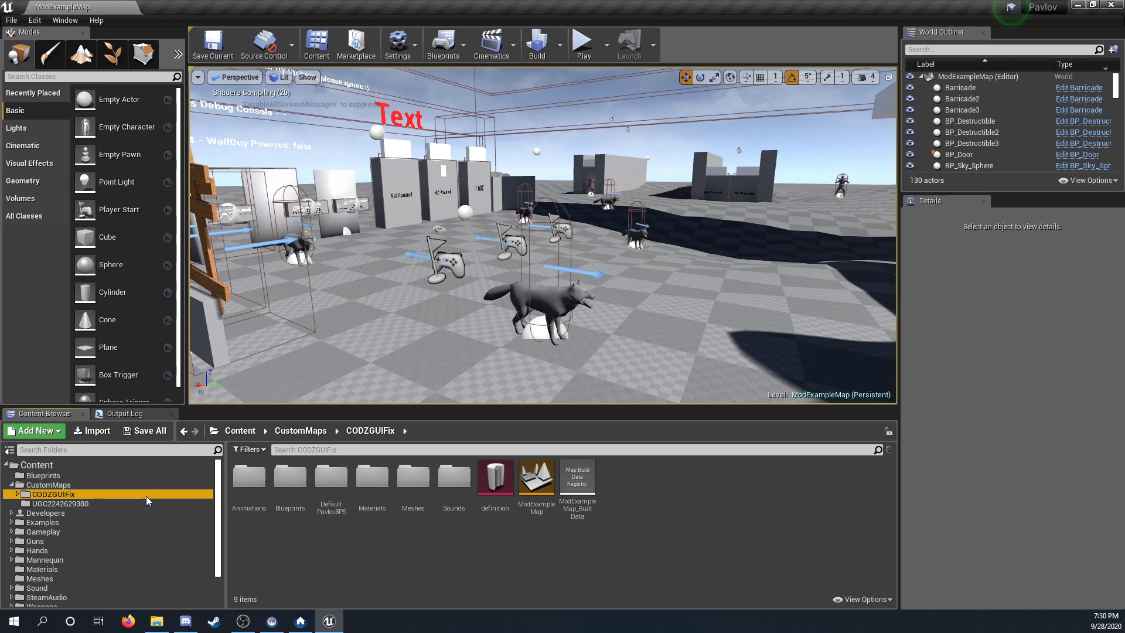
{"action": "left_click", "coordinate": [547, 505]}
{"action": "left_click", "coordinate": [60, 503]}
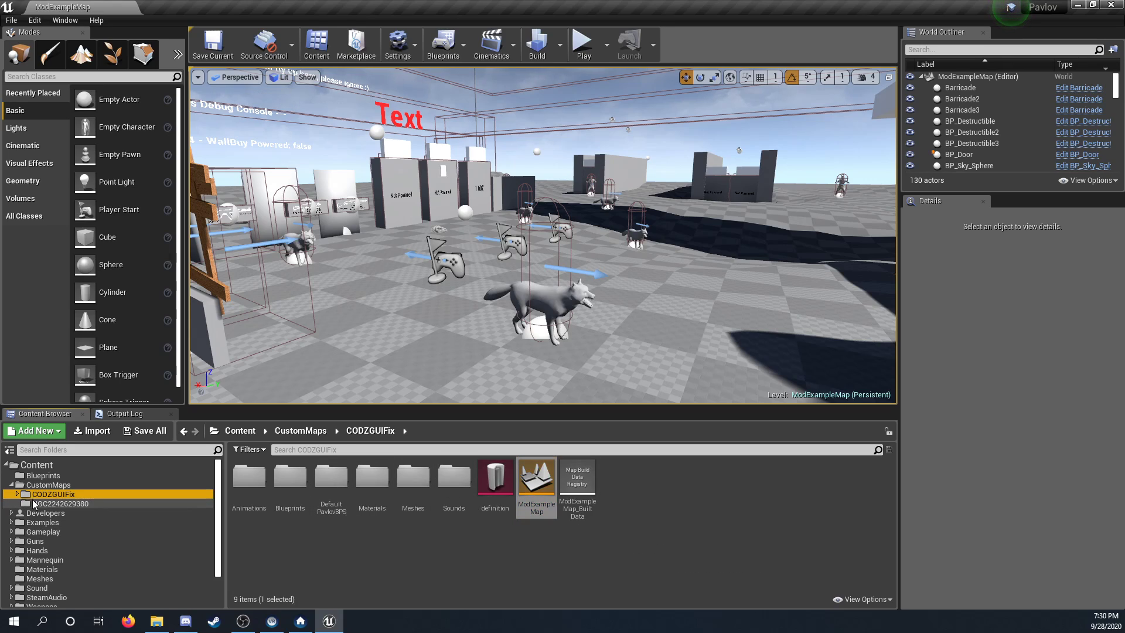
{"action": "right_click", "coordinate": [251, 494]}
{"action": "left_click", "coordinate": [324, 303]}
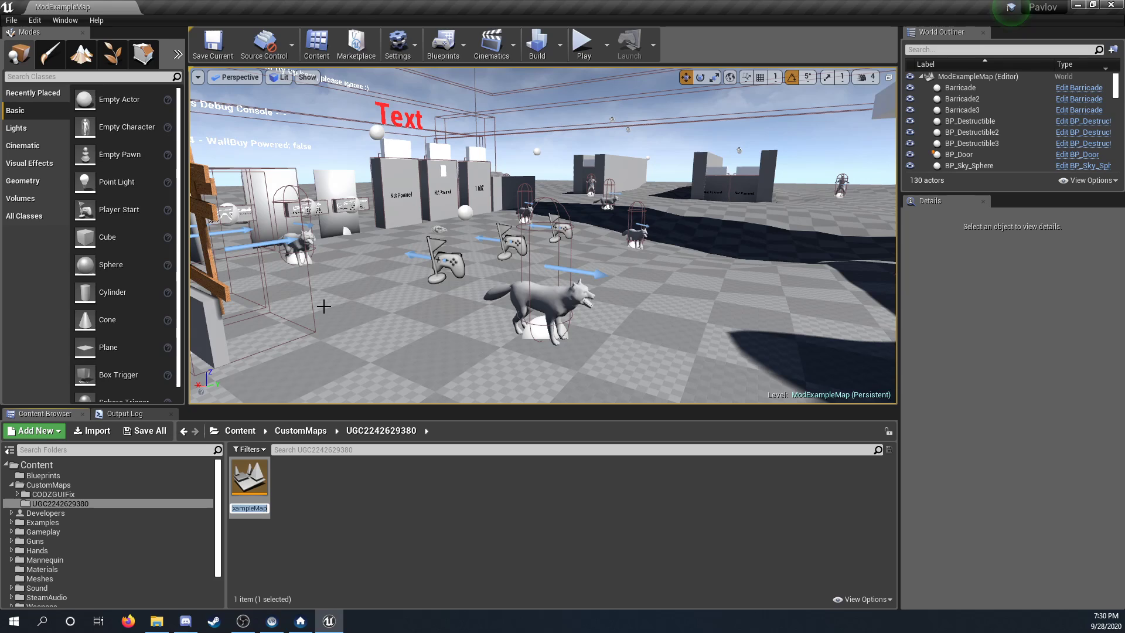
{"action": "type", "text": "House"}
{"action": "key", "text": "Return"}
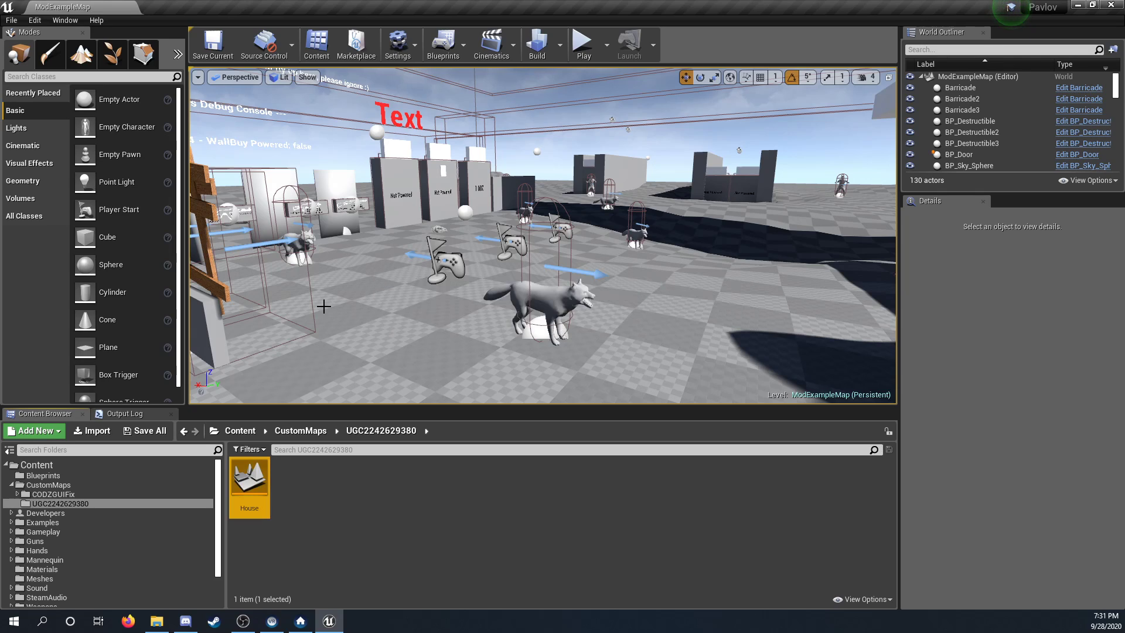
{"action": "left_click_drag", "start_coordinate": [206, 488], "coordinate": [125, 515]}
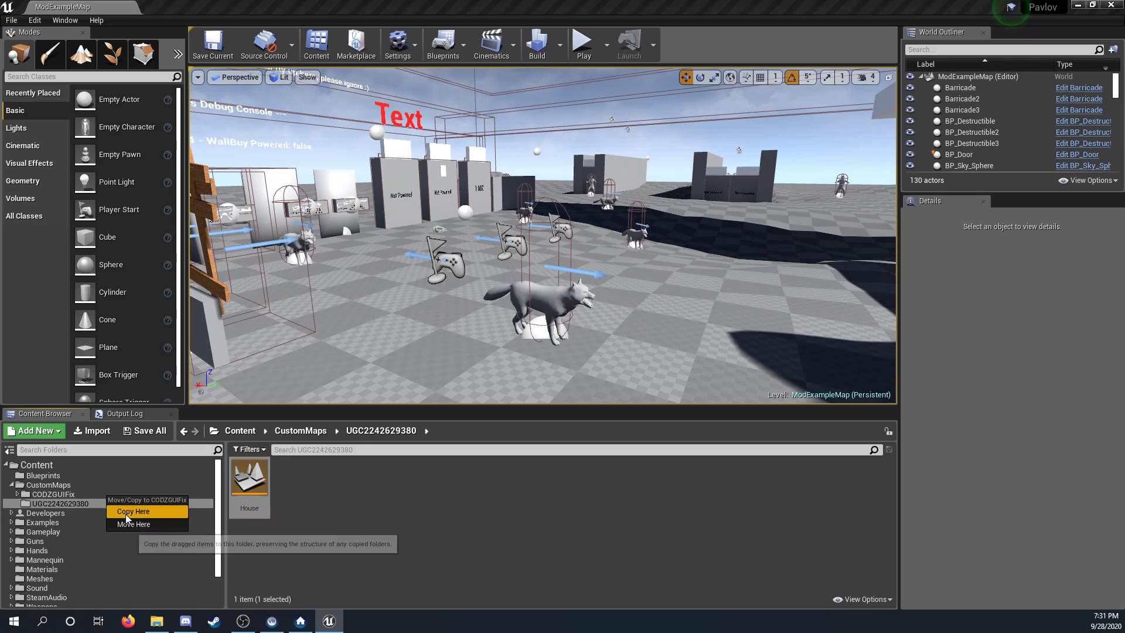
{"action": "left_click", "coordinate": [132, 525]}
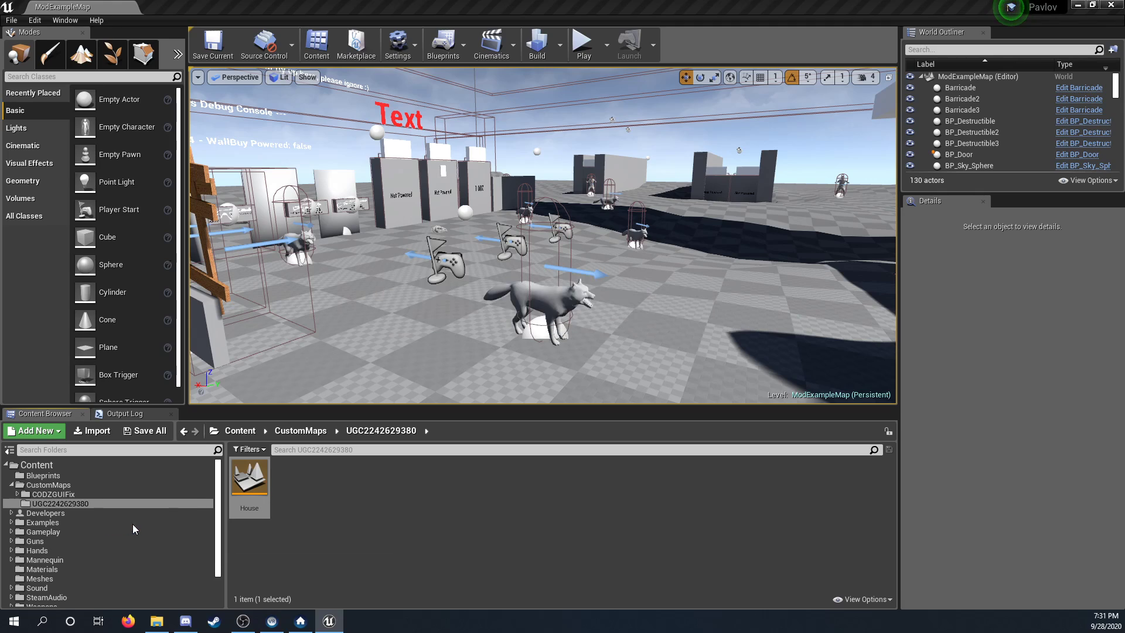
{"action": "left_click", "coordinate": [113, 495]}
{"action": "right_click", "coordinate": [94, 504]}
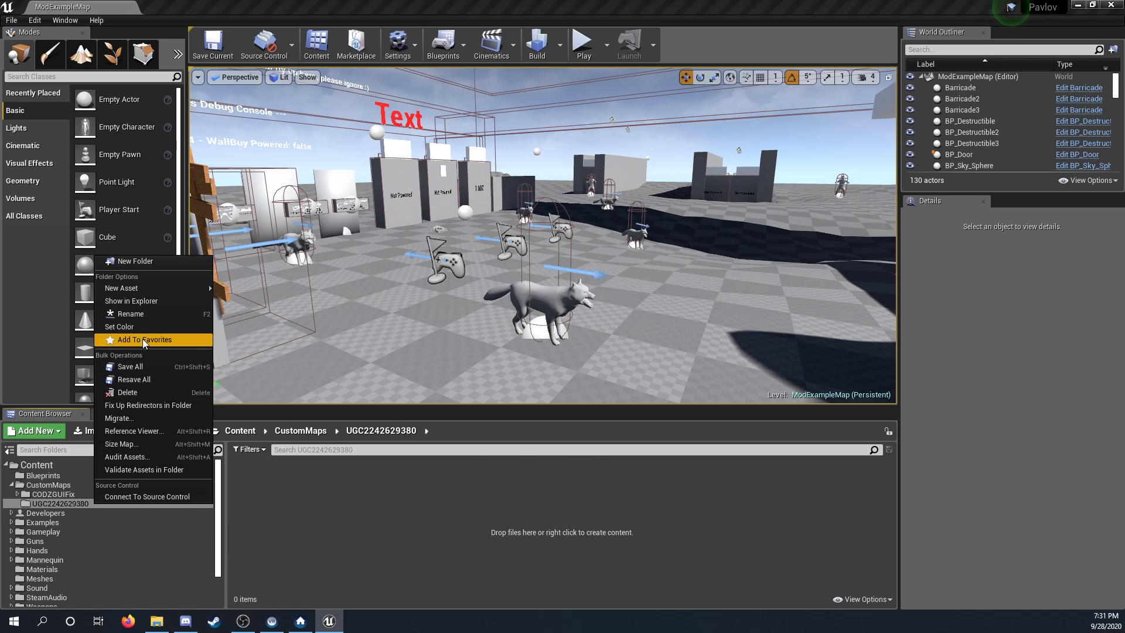
{"action": "left_click", "coordinate": [138, 314]}
{"action": "right_click", "coordinate": [53, 504]}
{"action": "left_click", "coordinate": [94, 550]}
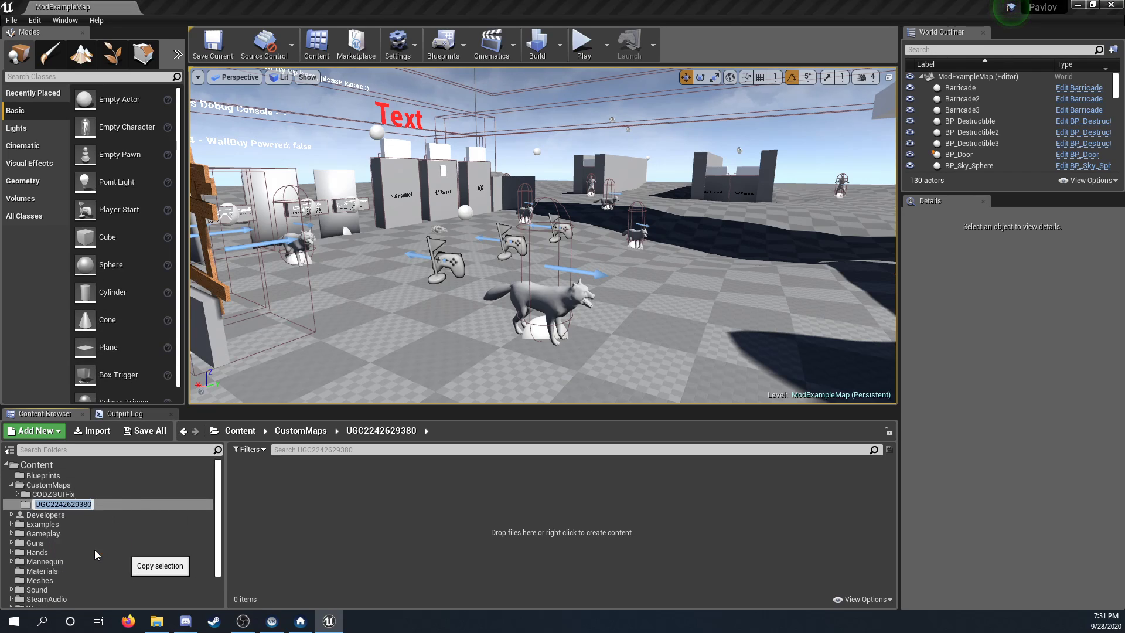
{"action": "left_click", "coordinate": [99, 502]}
{"action": "right_click", "coordinate": [100, 501]}
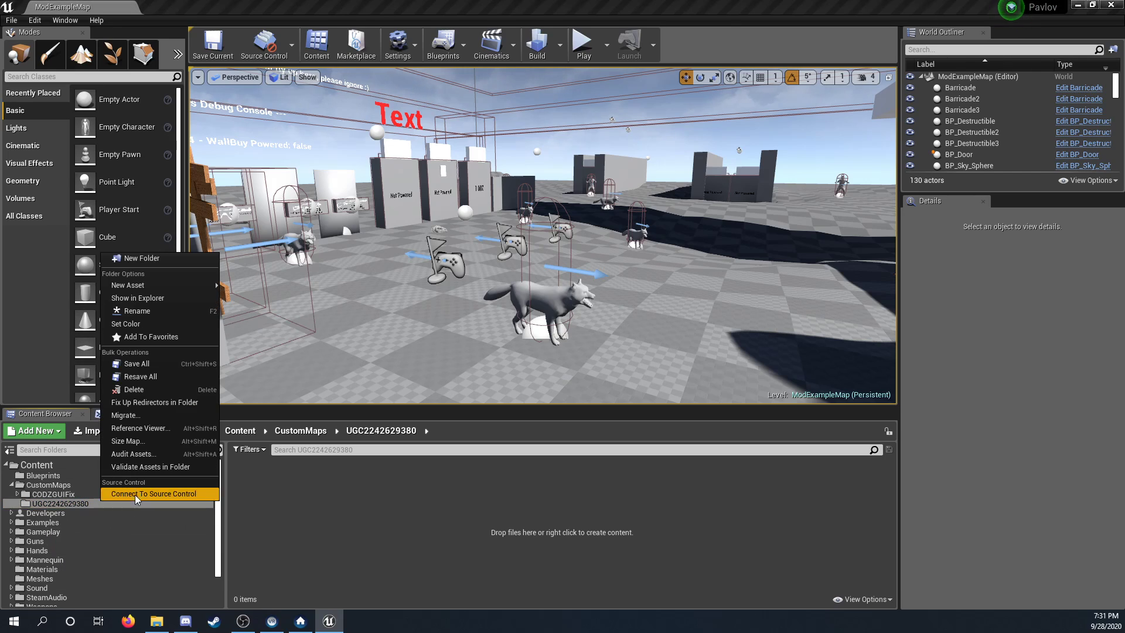
{"action": "left_click", "coordinate": [142, 373]}
{"action": "left_click", "coordinate": [220, 415]}
{"action": "left_click", "coordinate": [72, 492]}
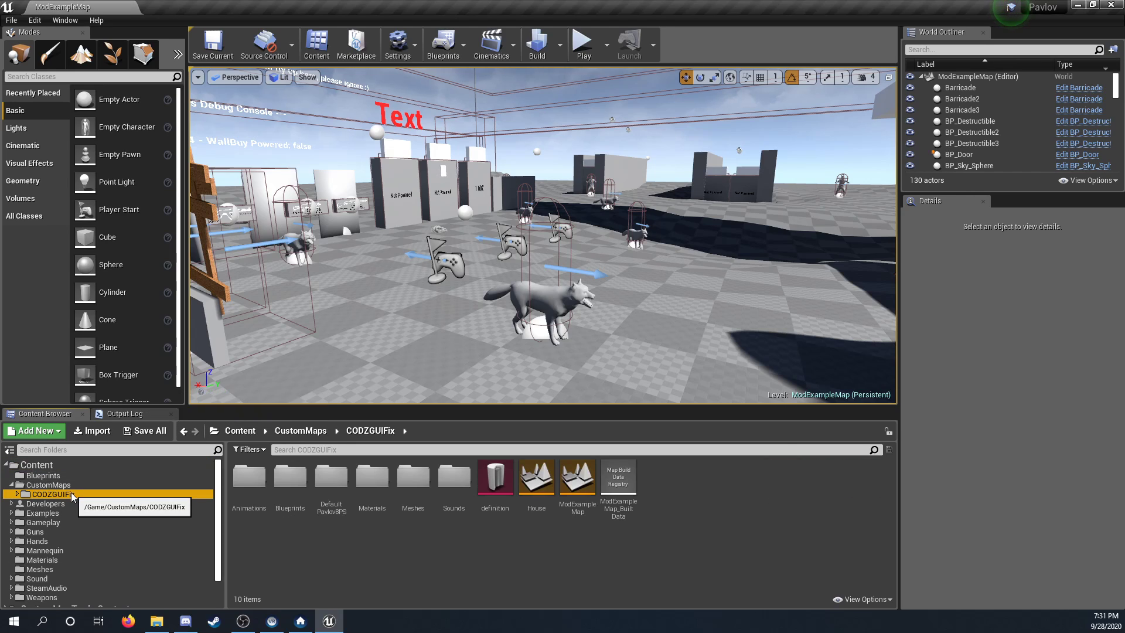
{"action": "double_click", "coordinate": [495, 478]}
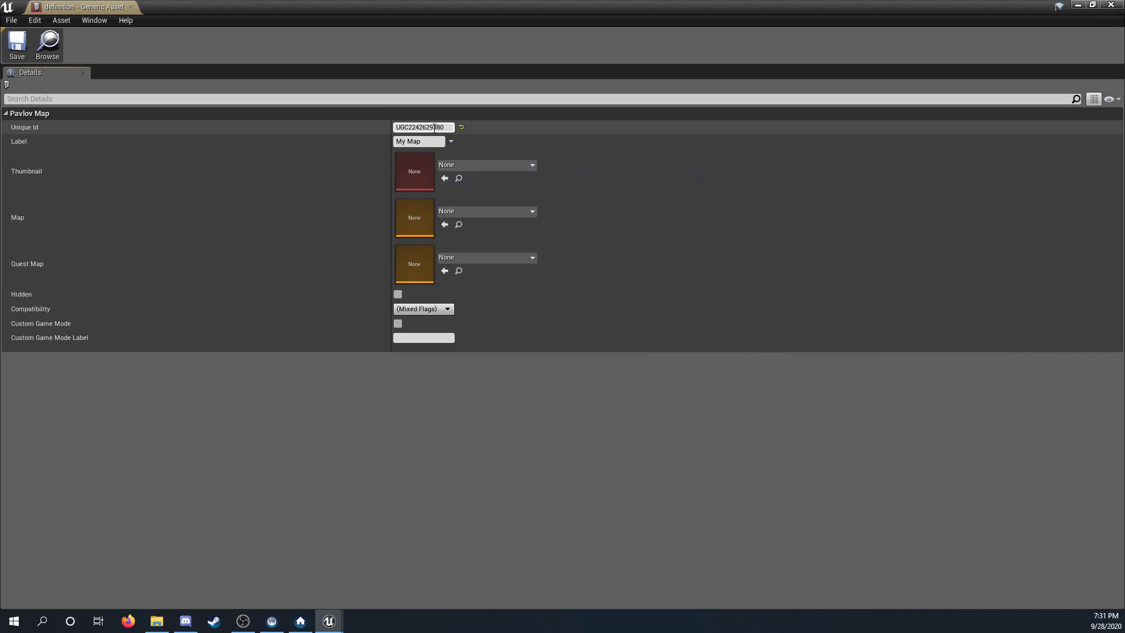
{"action": "left_click", "coordinate": [422, 127]}
{"action": "key", "text": "ctrl+v"}
{"action": "key", "text": "Return"}
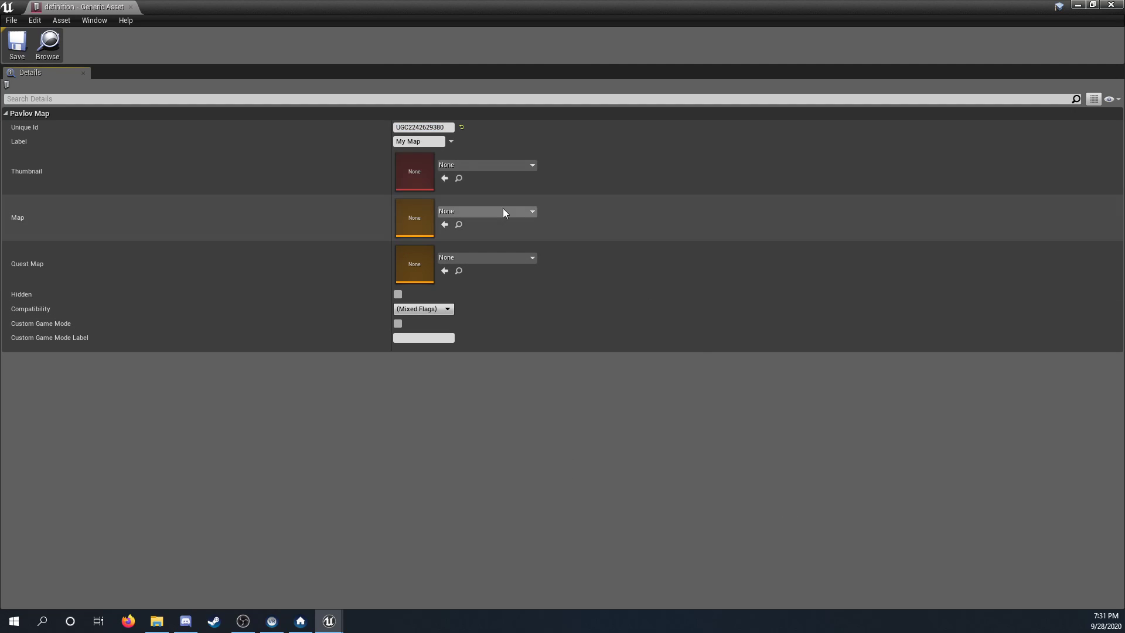
{"action": "left_click", "coordinate": [492, 212]}
{"action": "left_click", "coordinate": [530, 364]}
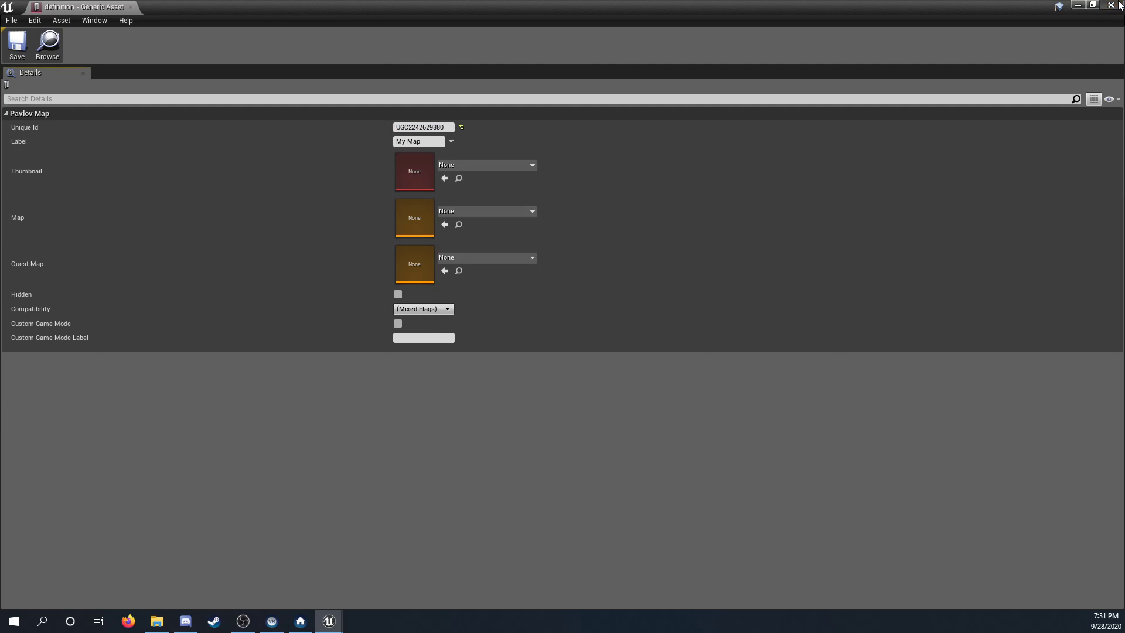
{"action": "left_click", "coordinate": [1111, 6]}
{"action": "right_click", "coordinate": [86, 496]}
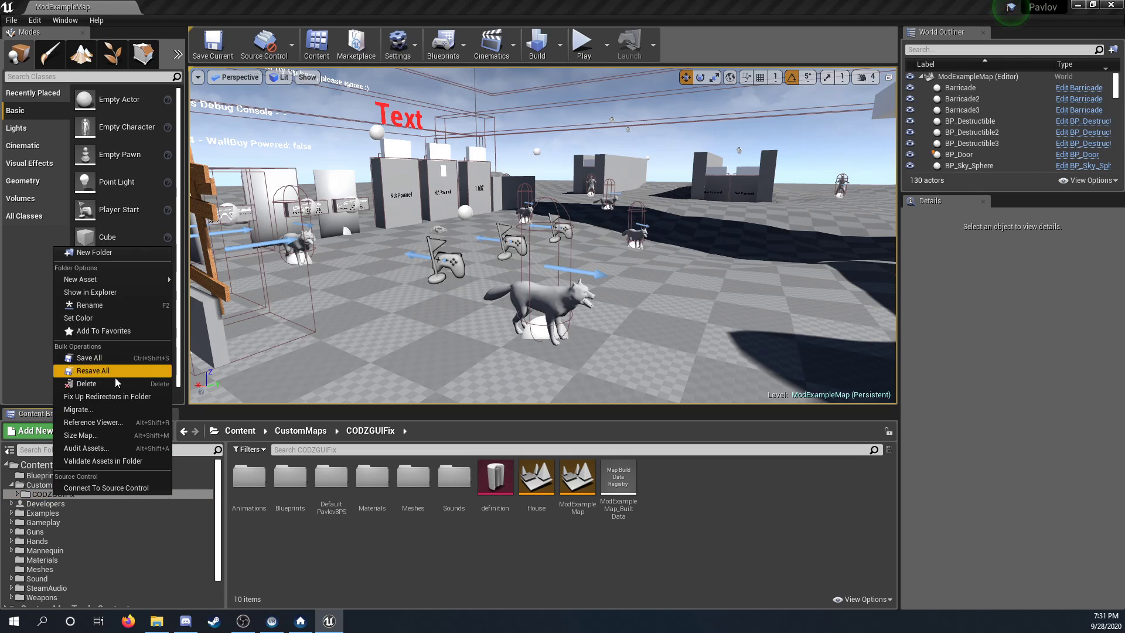
{"action": "left_click", "coordinate": [97, 304]}
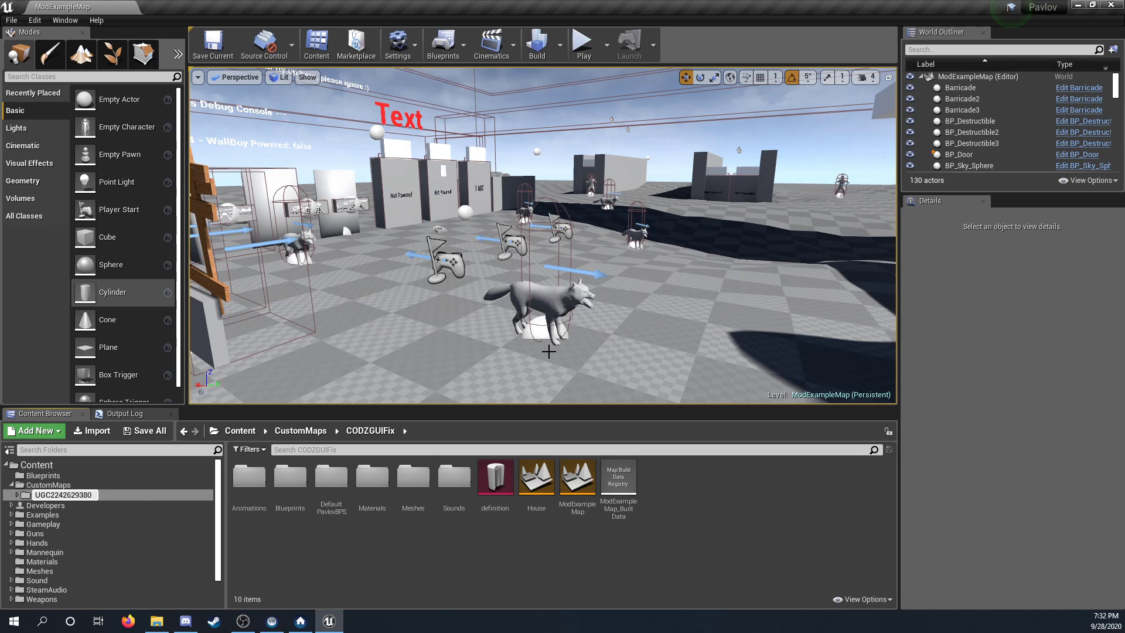
{"action": "key", "text": "Return"}
{"action": "left_click", "coordinate": [9, 20]}
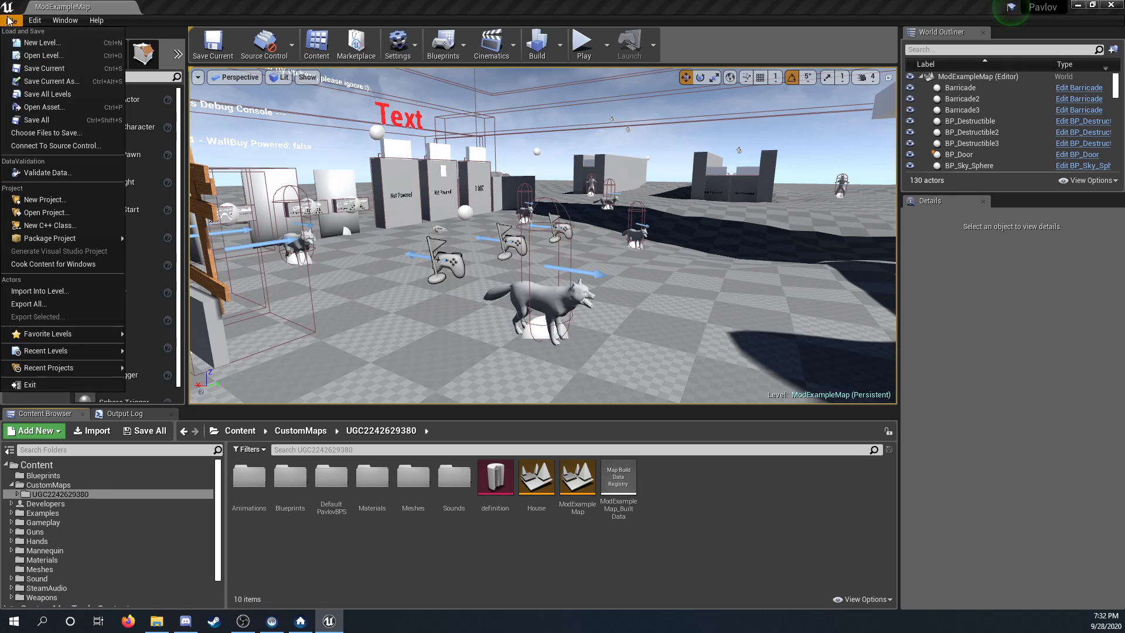
{"action": "key", "text": "Escape"}
{"action": "left_click", "coordinate": [213, 44]}
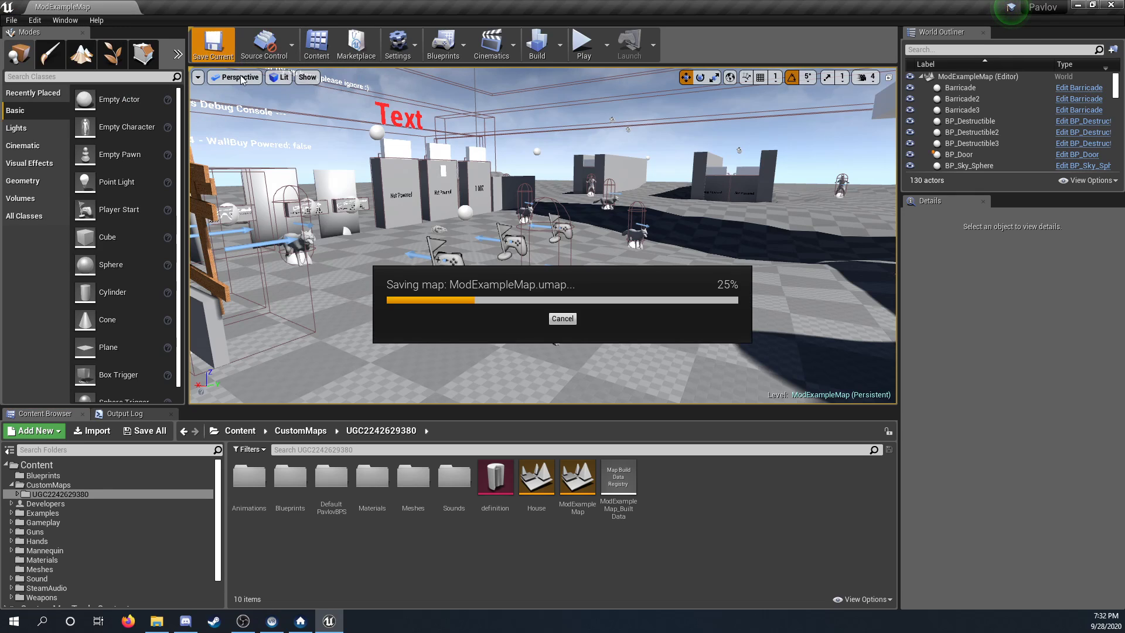
In the definition asset, set both Map and Quest Map to House.
{"action": "double_click", "coordinate": [495, 478]}
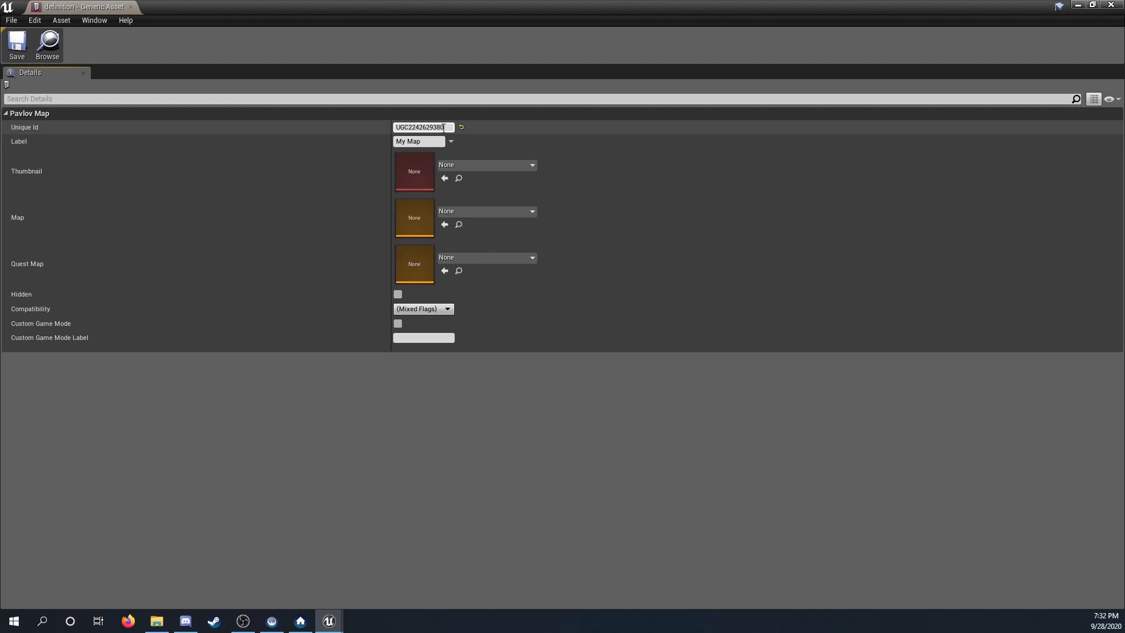
{"action": "key", "text": "Tab"}
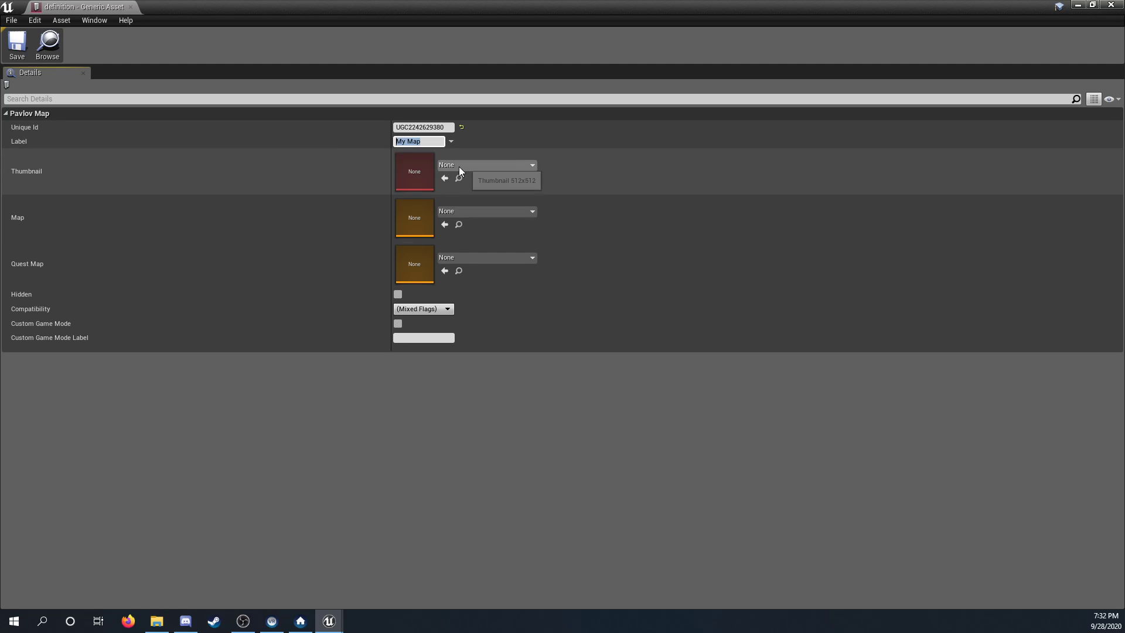
{"action": "left_click", "coordinate": [465, 211]}
{"action": "left_click", "coordinate": [527, 328]}
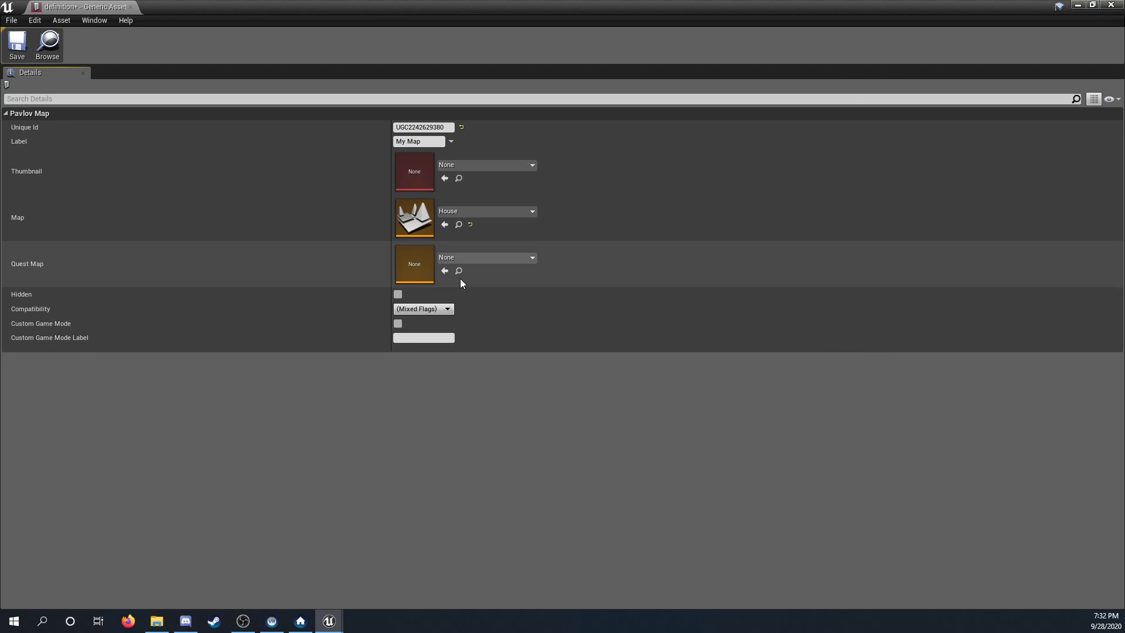
{"action": "left_click", "coordinate": [469, 258]}
{"action": "left_click", "coordinate": [505, 377]}
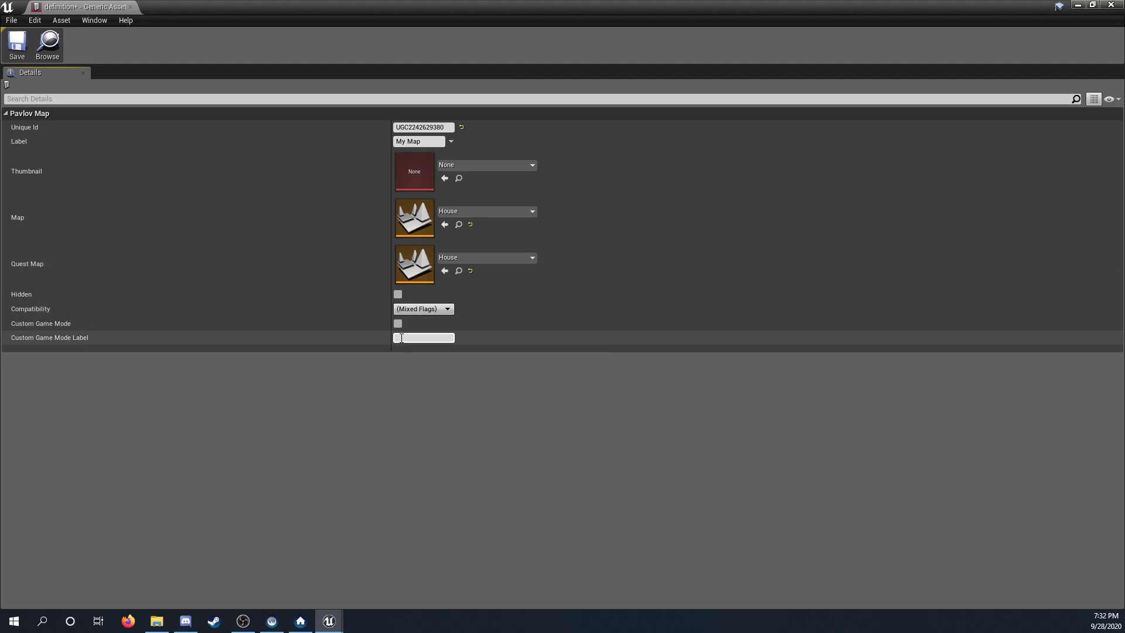
Set the game mode label to CODZ and enable Custom Game Mode.
{"action": "type", "text": "CIO"}
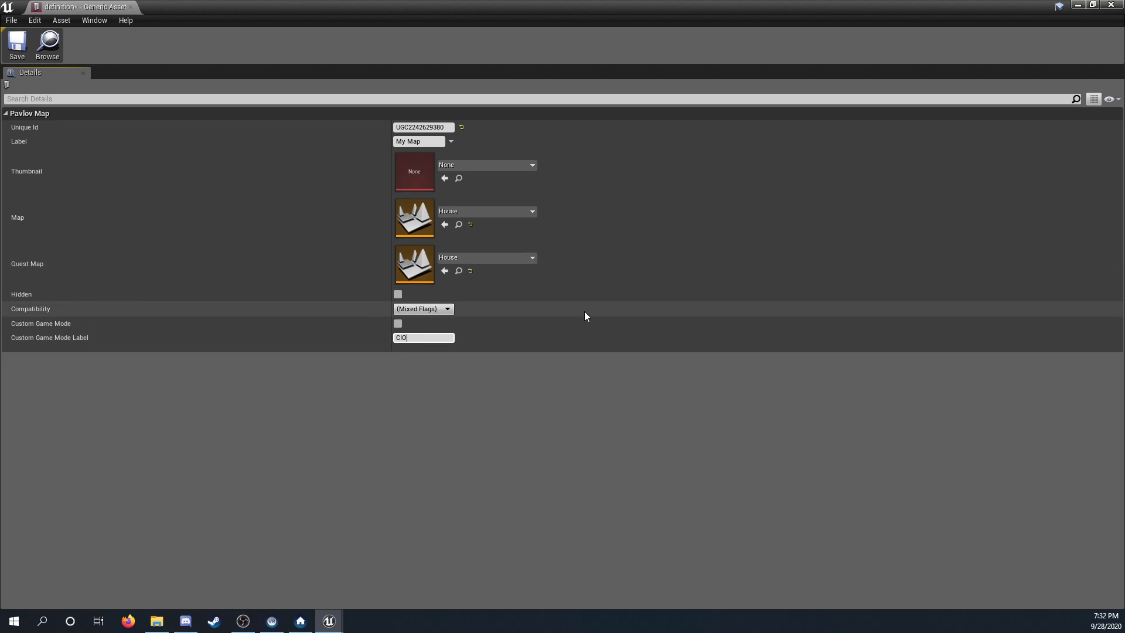
{"action": "key", "text": "BackSpace"}
{"action": "key", "text": "BackSpace"}
{"action": "type", "text": "ODZ"}
{"action": "left_click", "coordinate": [396, 324]}
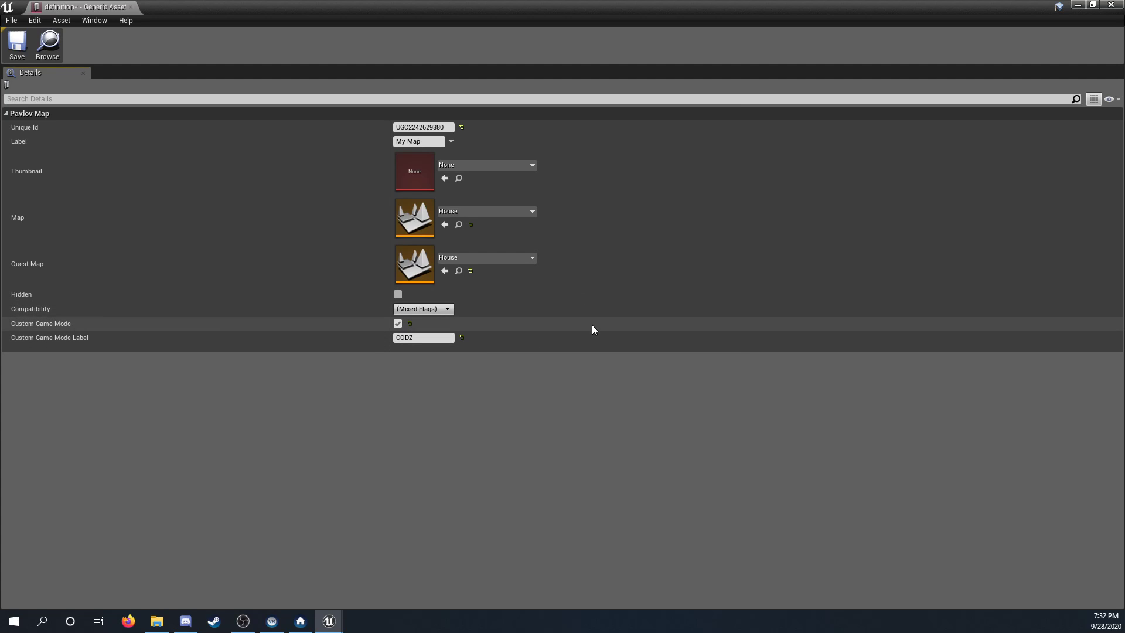
Set the definition's thumbnail to the Icon texture.
{"action": "left_click", "coordinate": [486, 166]}
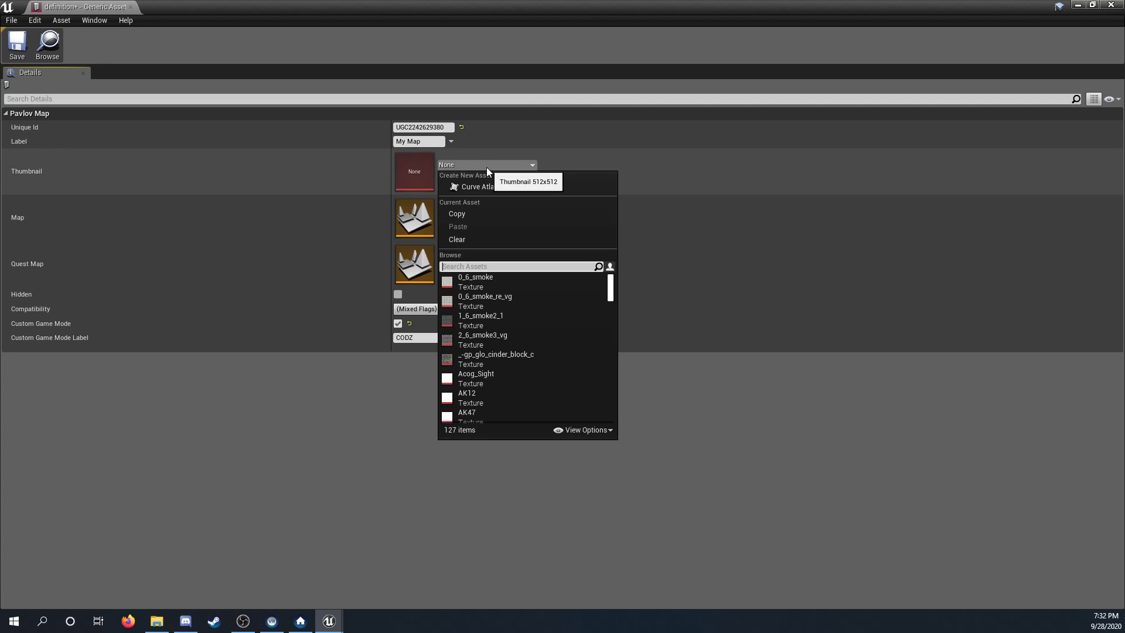
{"action": "type", "text": "logo"}
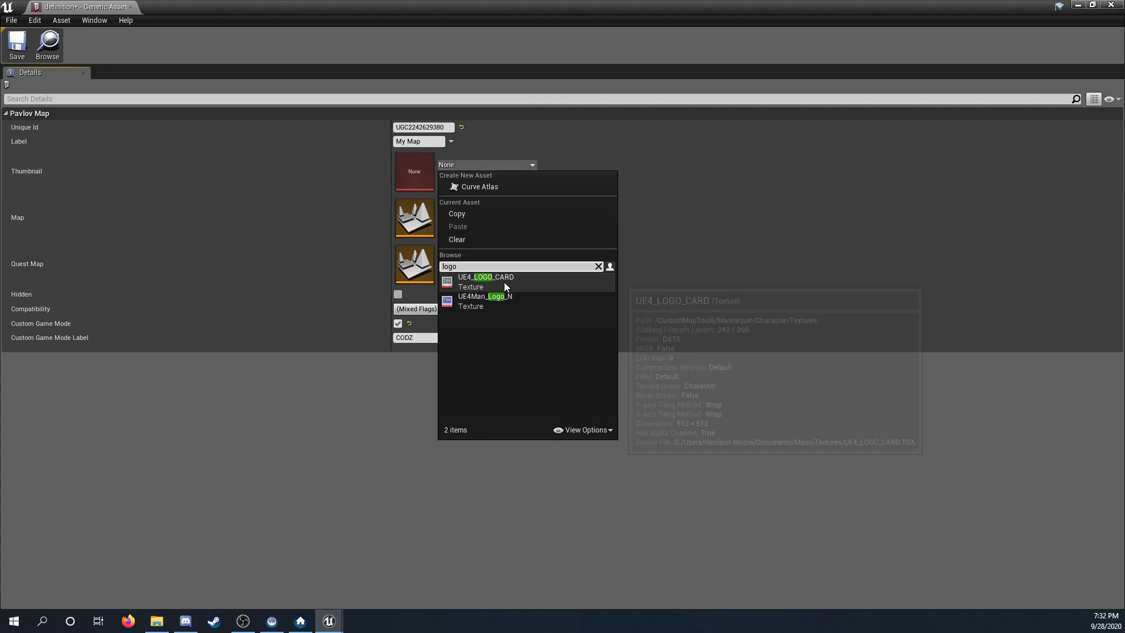
{"action": "key", "text": "BackSpace"}
{"action": "key", "text": "BackSpace"}
{"action": "key", "text": "BackSpace"}
{"action": "key", "text": "BackSpace"}
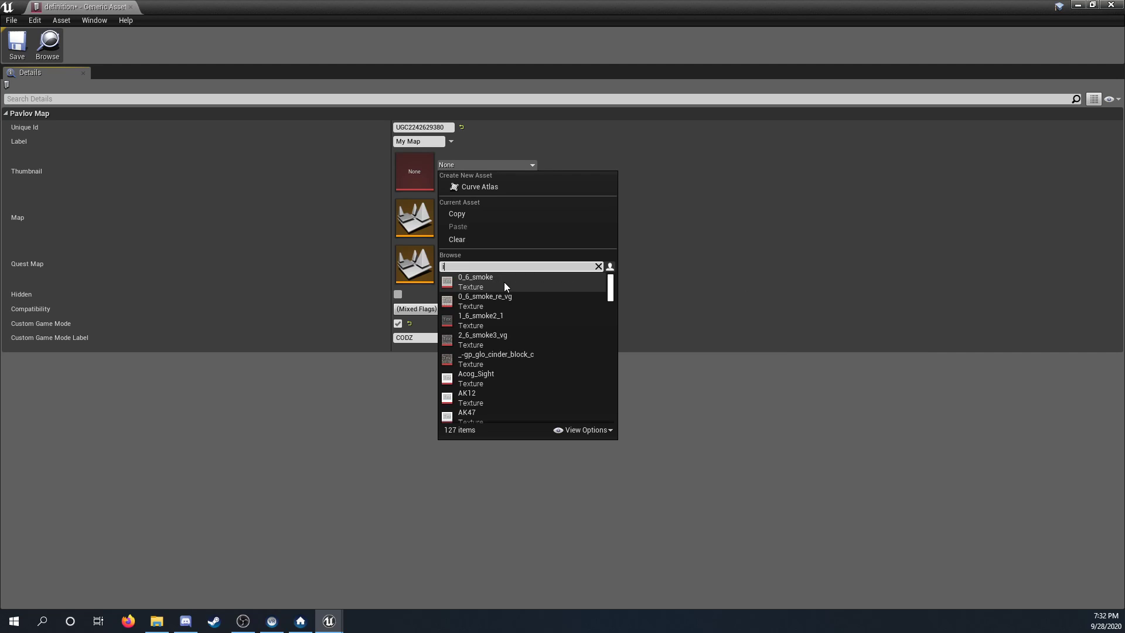
{"action": "type", "text": "icon"}
{"action": "left_click", "coordinate": [514, 301]}
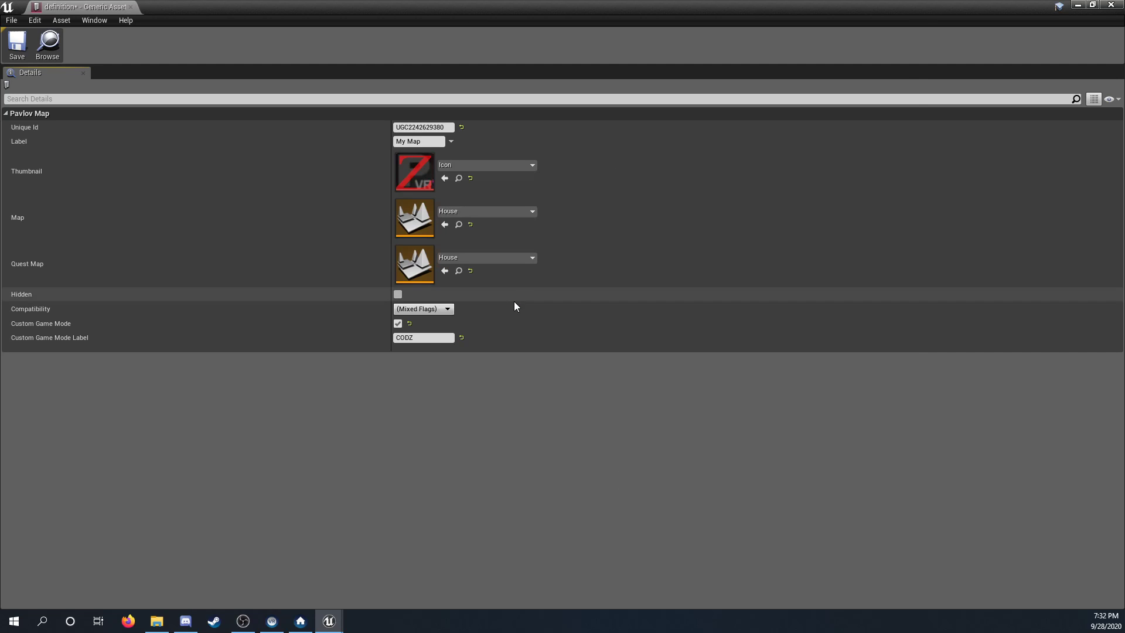
Label the map 'My house', save the definition, and open the House level.
{"action": "left_click", "coordinate": [427, 142]}
{"action": "type", "text": "My h"}
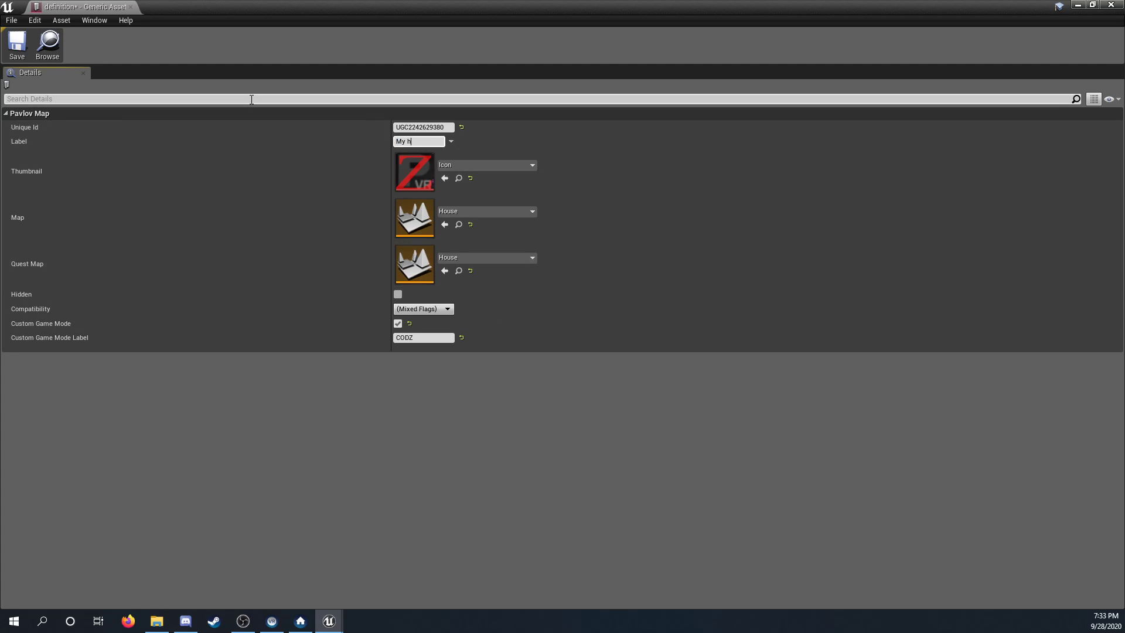
{"action": "type", "text": "ouse"}
{"action": "key", "text": "Return"}
{"action": "left_click", "coordinate": [17, 44]}
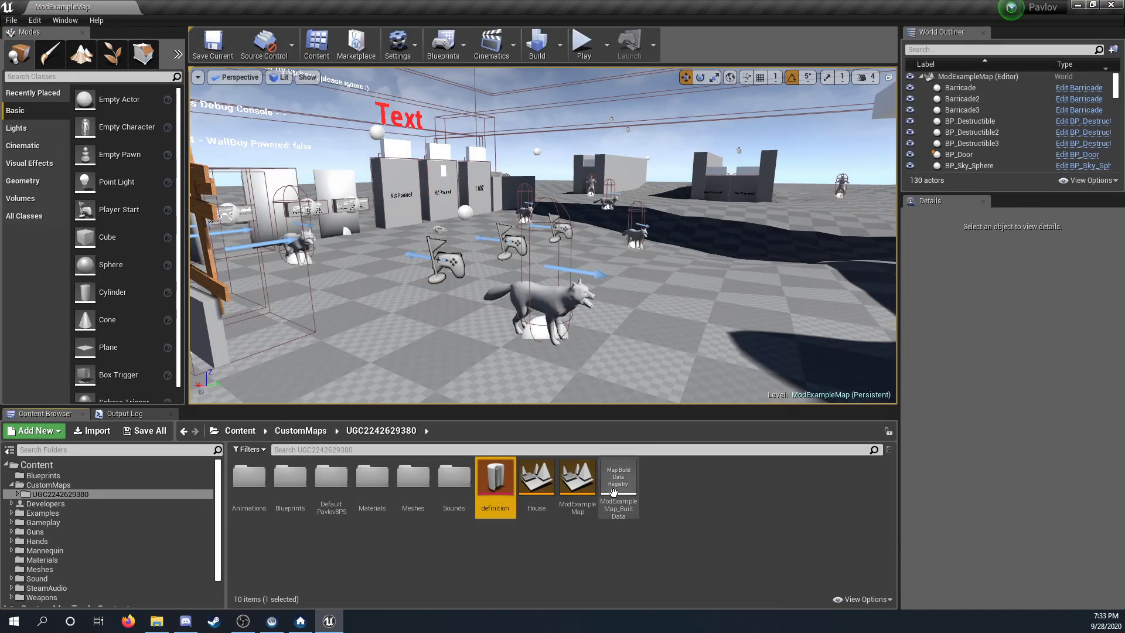
{"action": "double_click", "coordinate": [536, 481]}
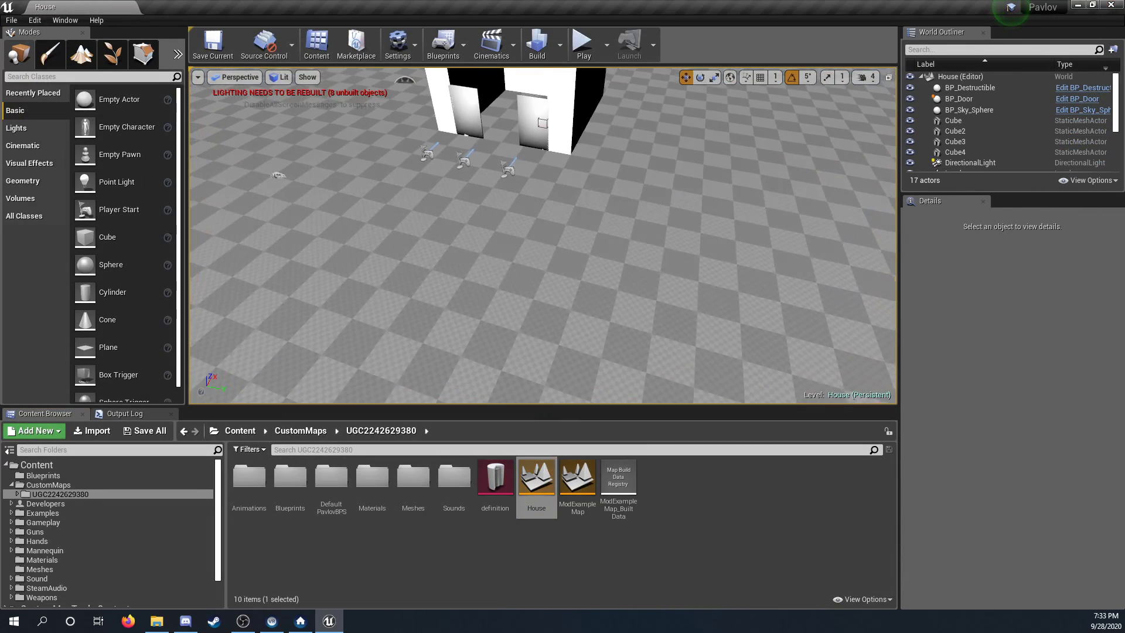
Fly the camera up to the black cube in the House map, then save the level.
{"action": "right_click_drag", "start_coordinate": [543, 235], "coordinate": [542, 234]}
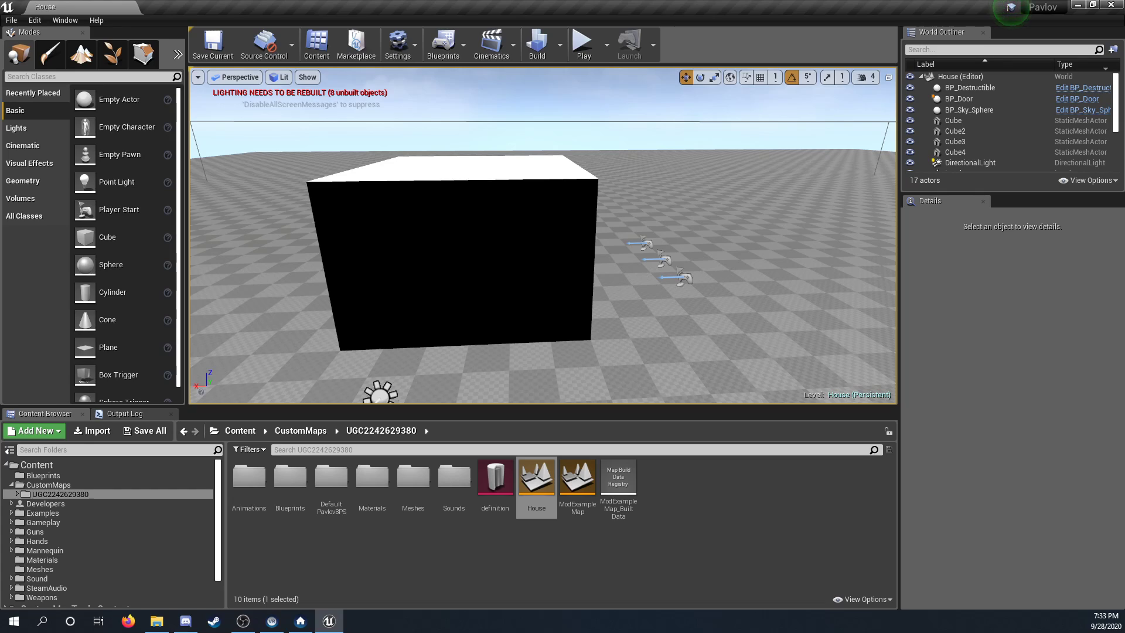
{"action": "key", "text": "ctrl+s"}
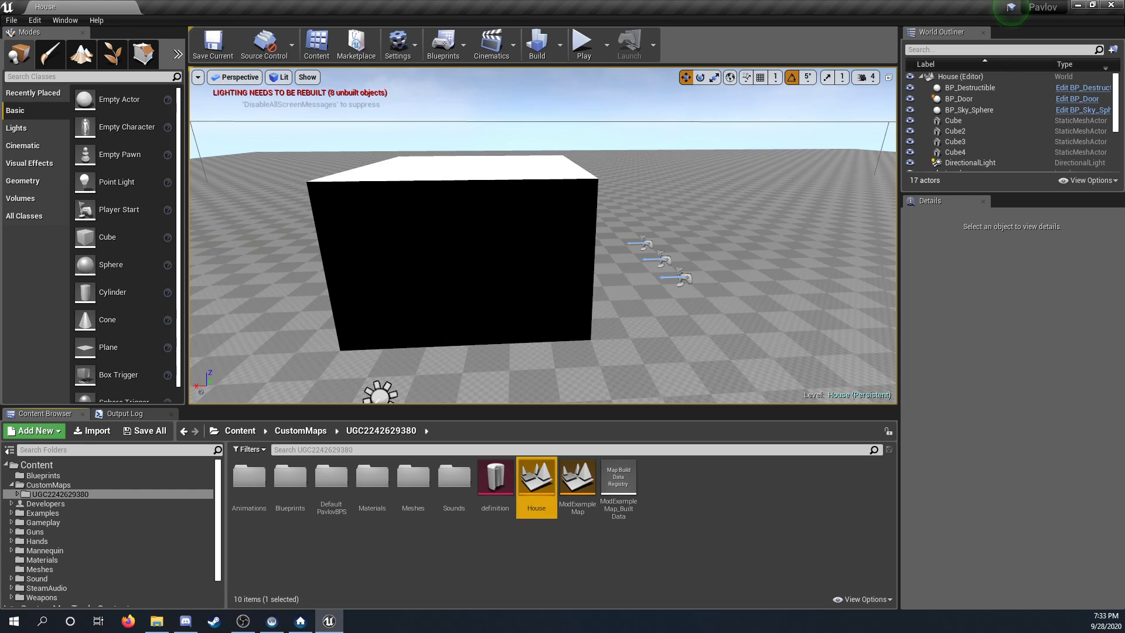